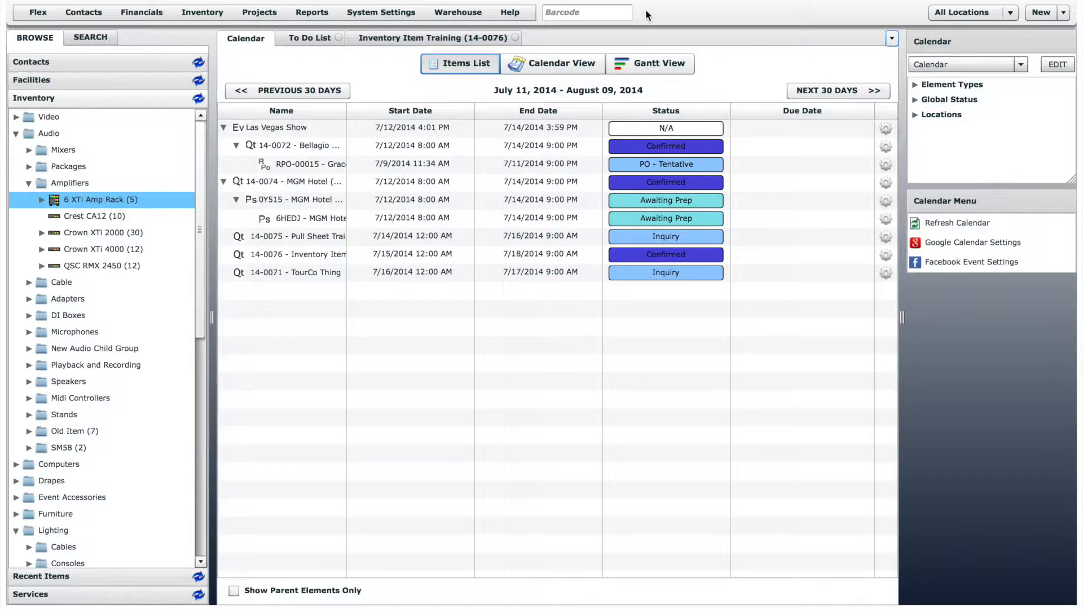
# - Open the 6 XTi Amp Rack inventory item and examine its Structure/Availability settings in edit mode, leaving them as they are
pyautogui.click(104, 200)
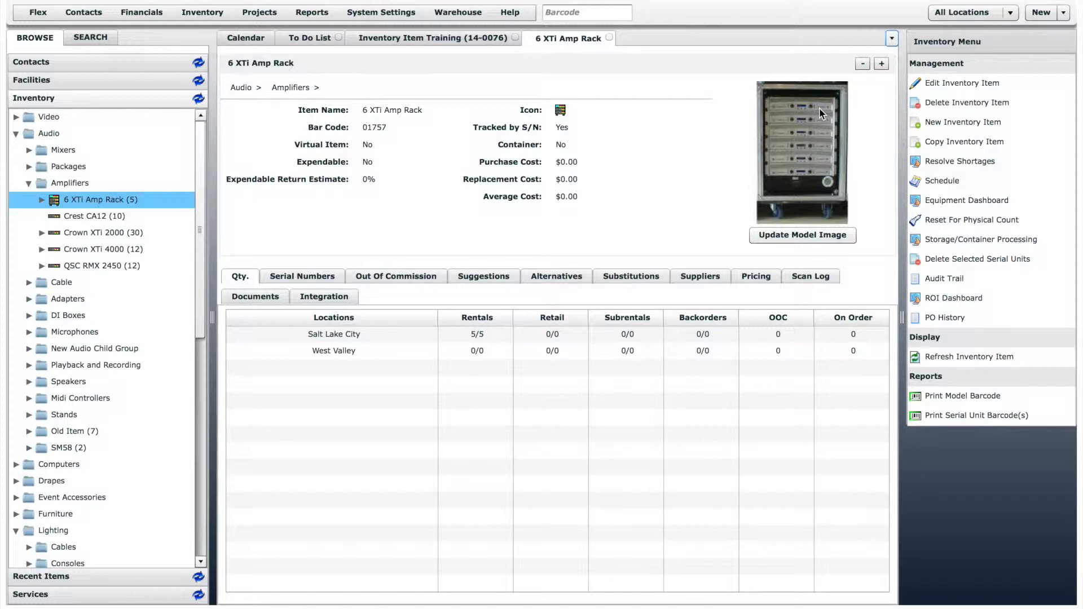
pyautogui.click(943, 85)
pyautogui.click(880, 129)
pyautogui.moveTo(880, 129); pyautogui.dragTo(880, 246)
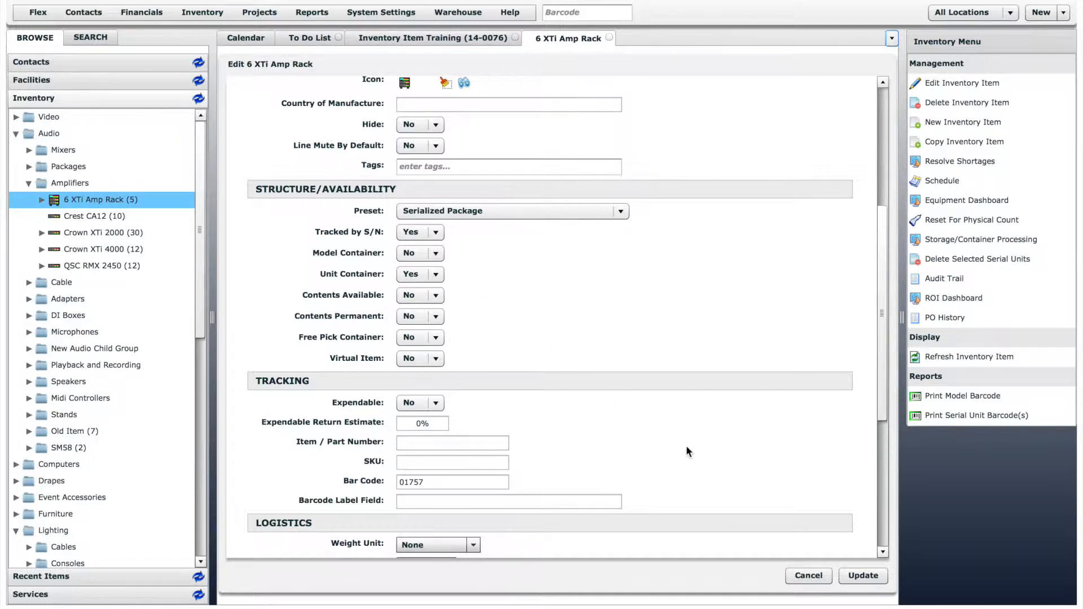
pyautogui.click(808, 575)
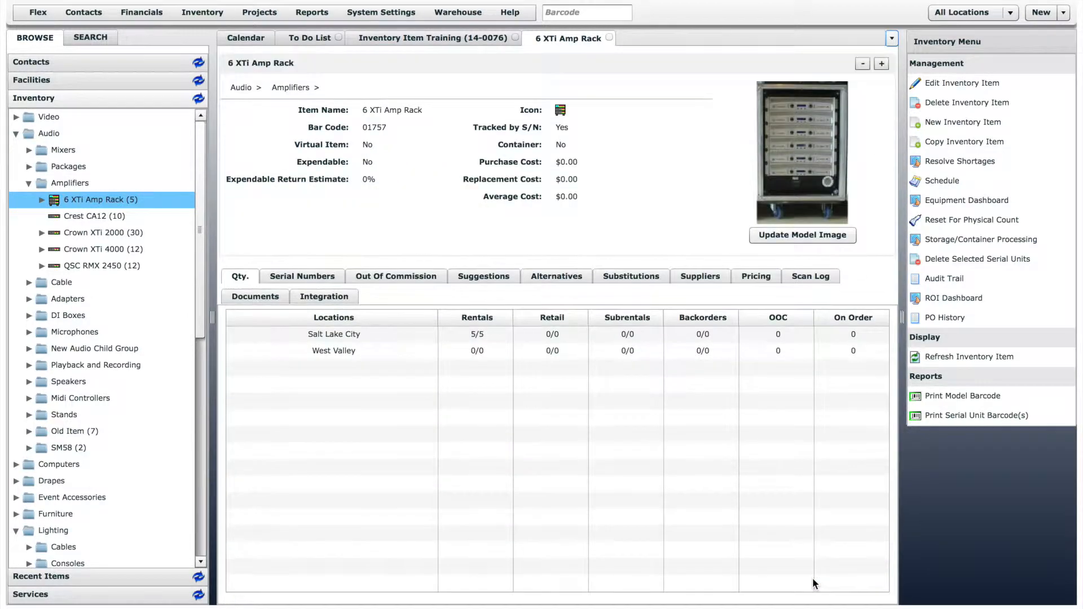
# - Open the contents of the 6 XTi Amp Rack unit with serial number 1 (barcode 01758)
pyautogui.click(330, 272)
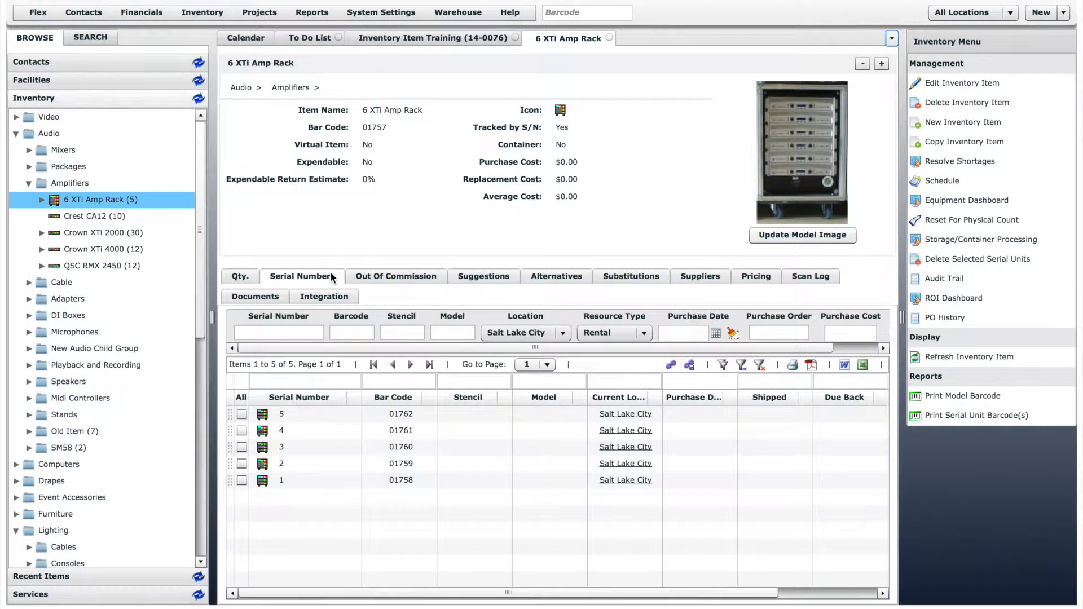
pyautogui.doubleClick(398, 477)
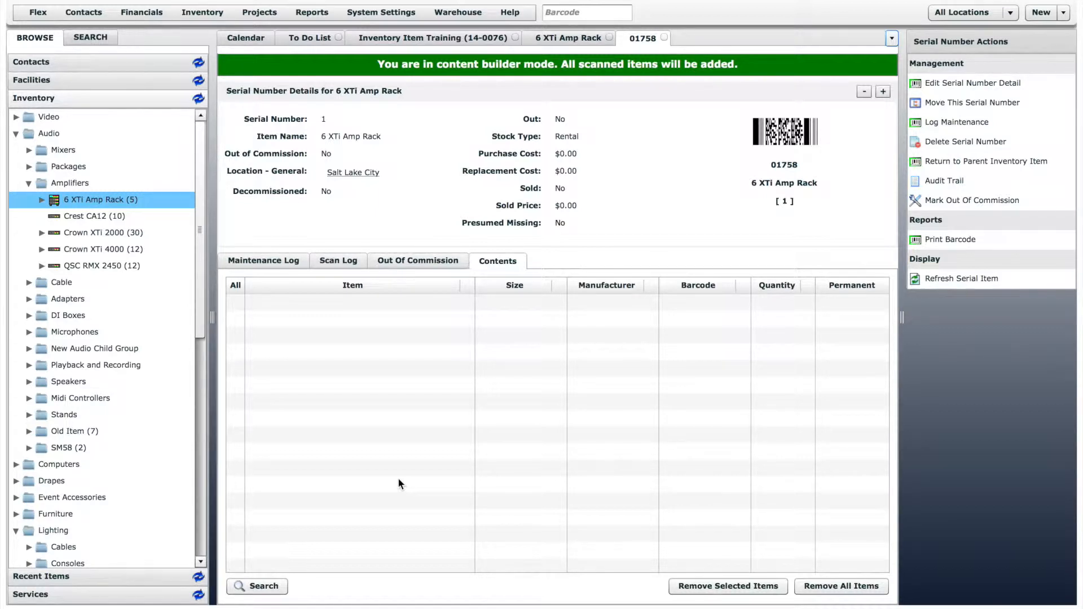
# - Add the Crown XTi 2000 amplifiers with barcodes 00663, 00654, 00658, 00661, 00660 and 00657 to the rack unit's contents
pyautogui.press('Return')
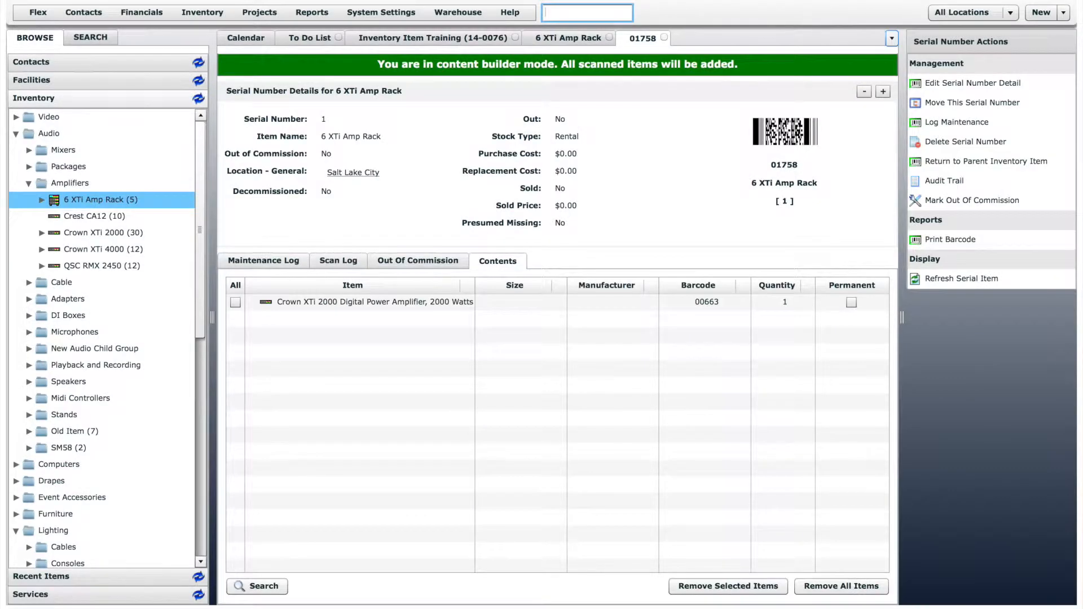
pyautogui.write('00654')
pyautogui.press('Return')
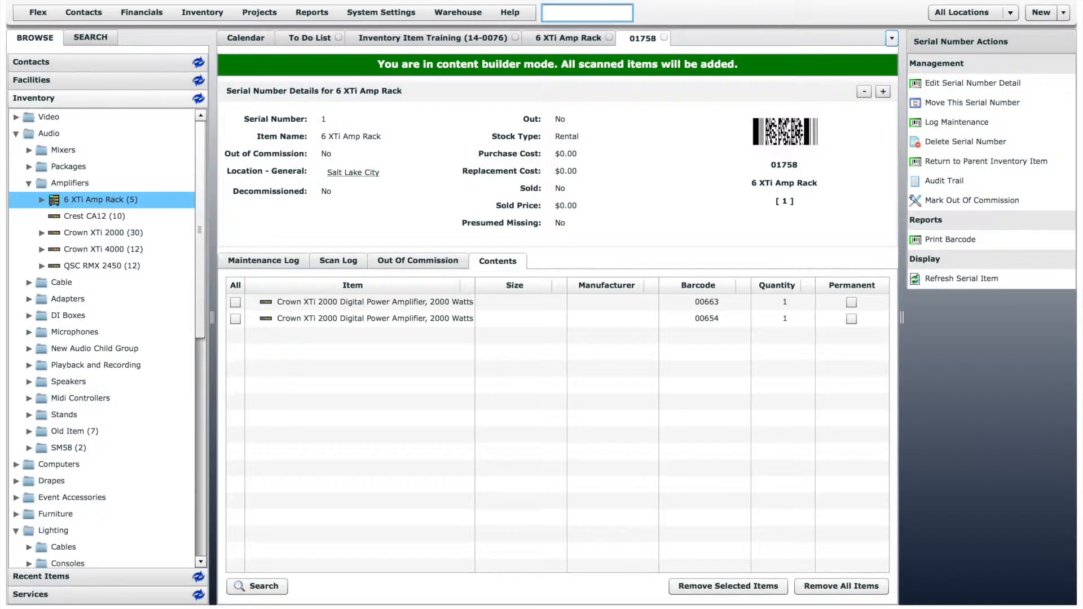
pyautogui.write('00658')
pyautogui.press('Return')
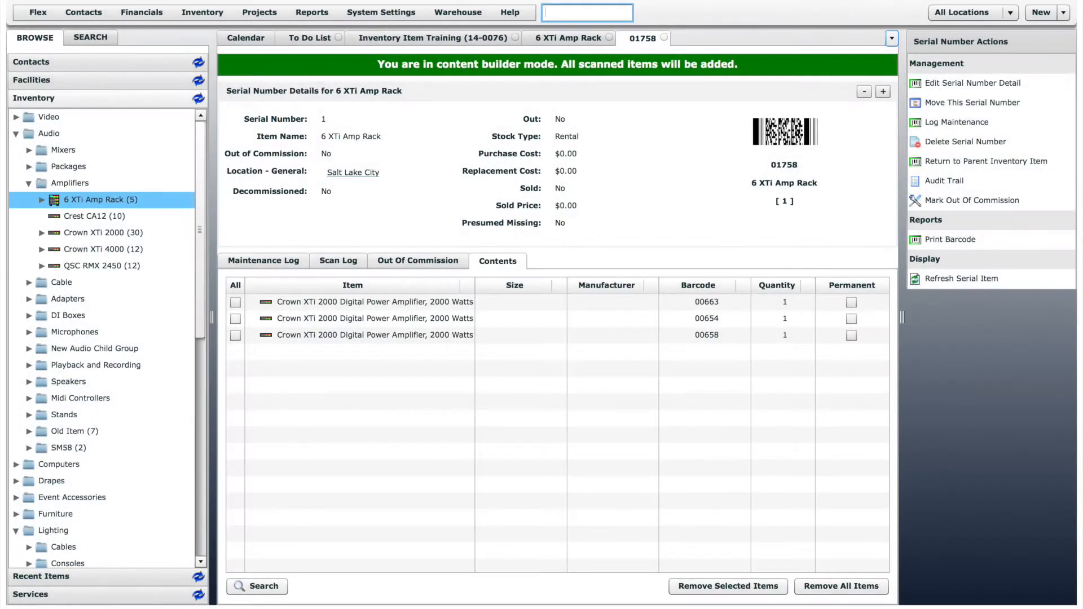
pyautogui.write('00661')
pyautogui.press('Return')
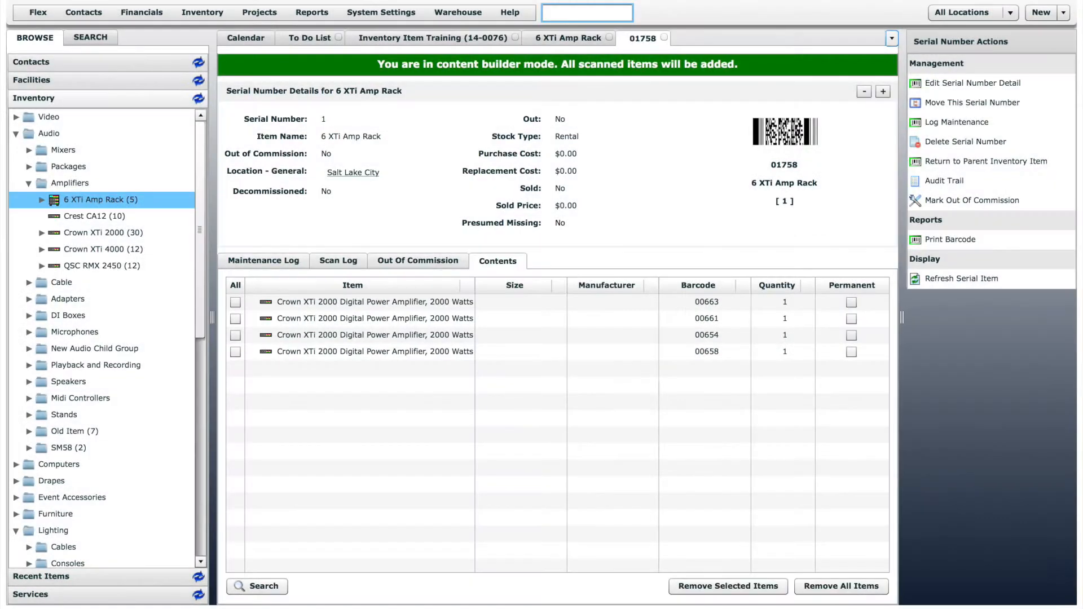
pyautogui.write('00660')
pyautogui.press('Return')
pyautogui.write('00657')
pyautogui.press('Return')
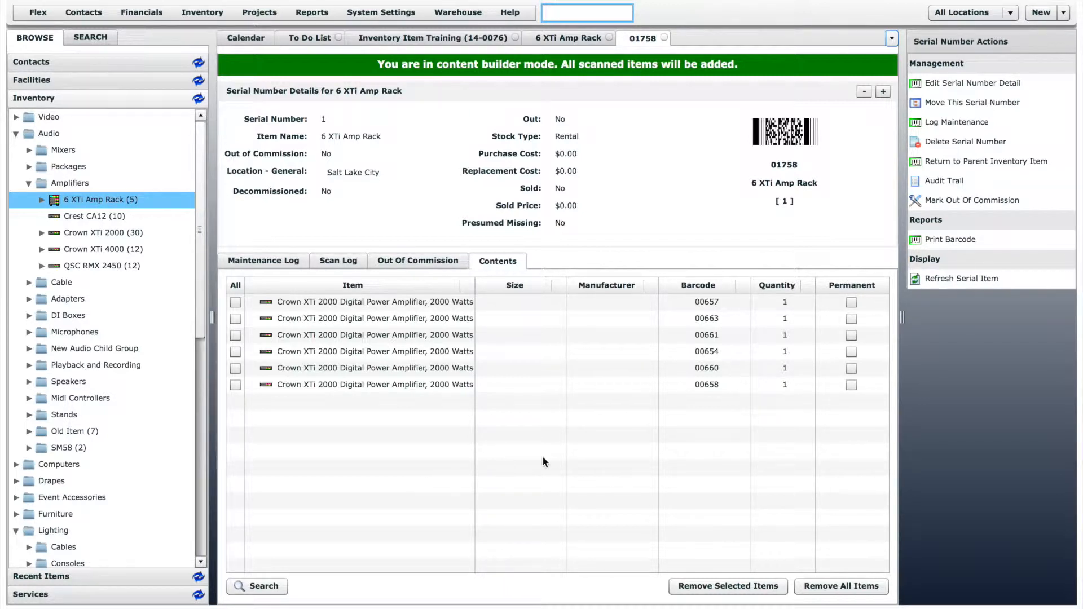
# - Mark and unmark amplifier 00657 as permanent, and remove all items from the rack unit's contents
pyautogui.click(849, 302)
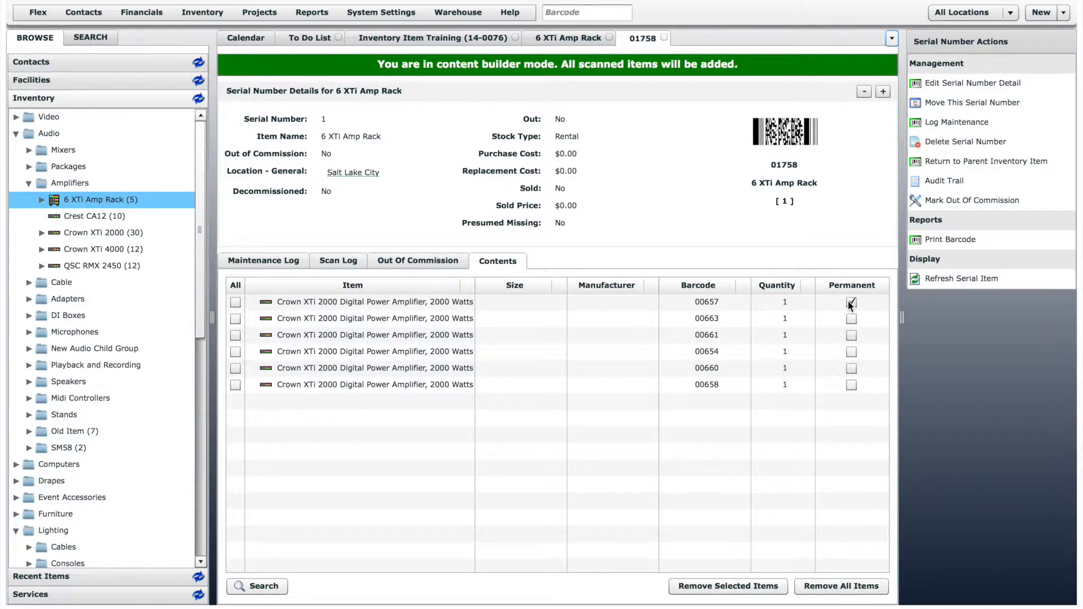
pyautogui.click(849, 302)
pyautogui.click(842, 587)
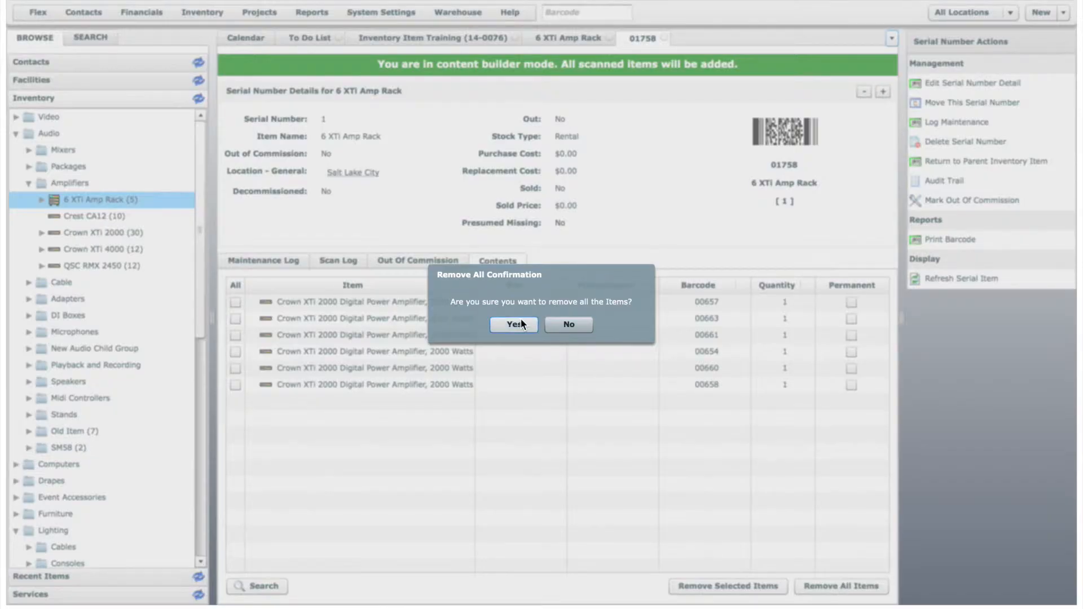
pyautogui.click(520, 321)
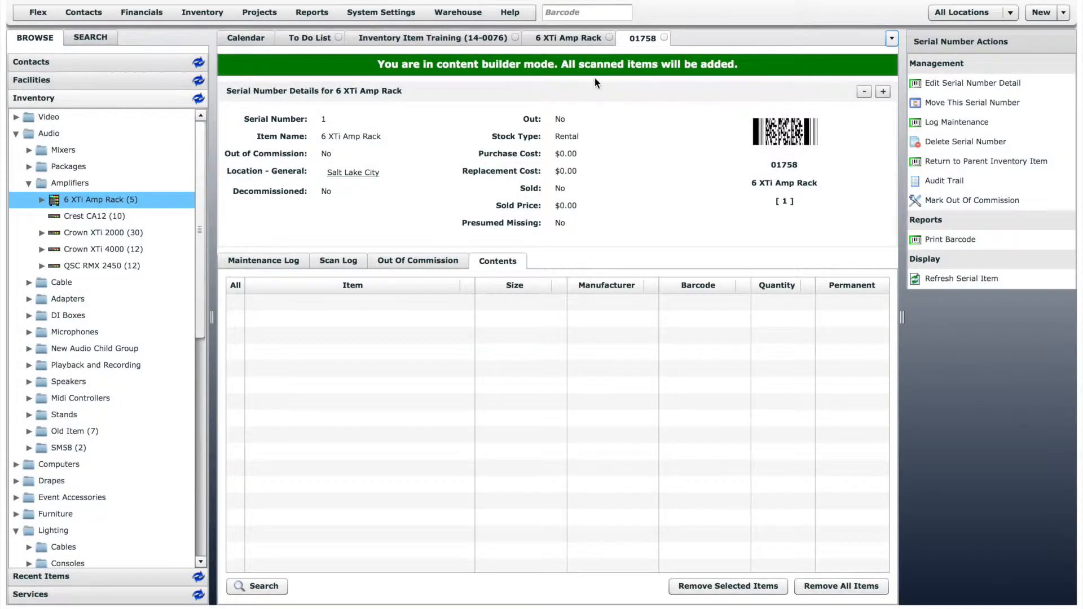
# - Edit the 6 XTi Amp Rack item, set Contents Permanent to Yes, and save the update
pyautogui.click(587, 37)
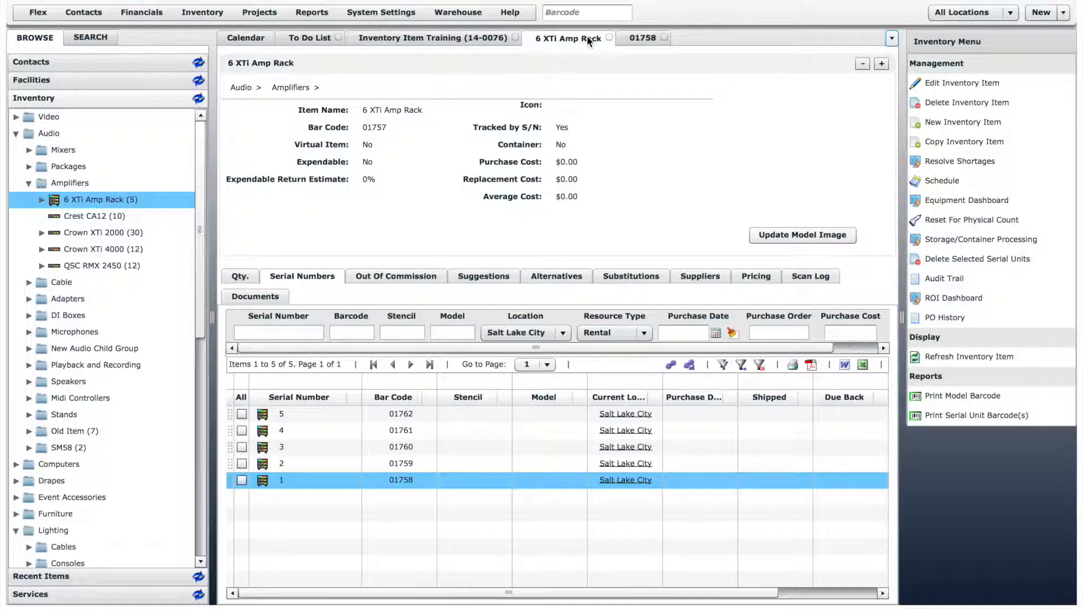
pyautogui.click(967, 83)
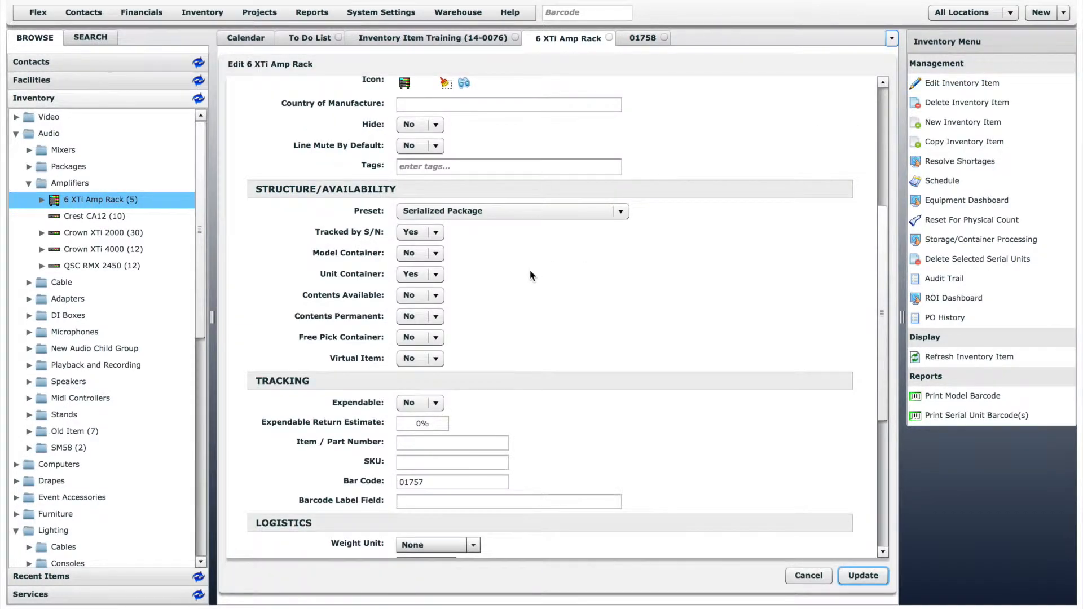
pyautogui.click(427, 317)
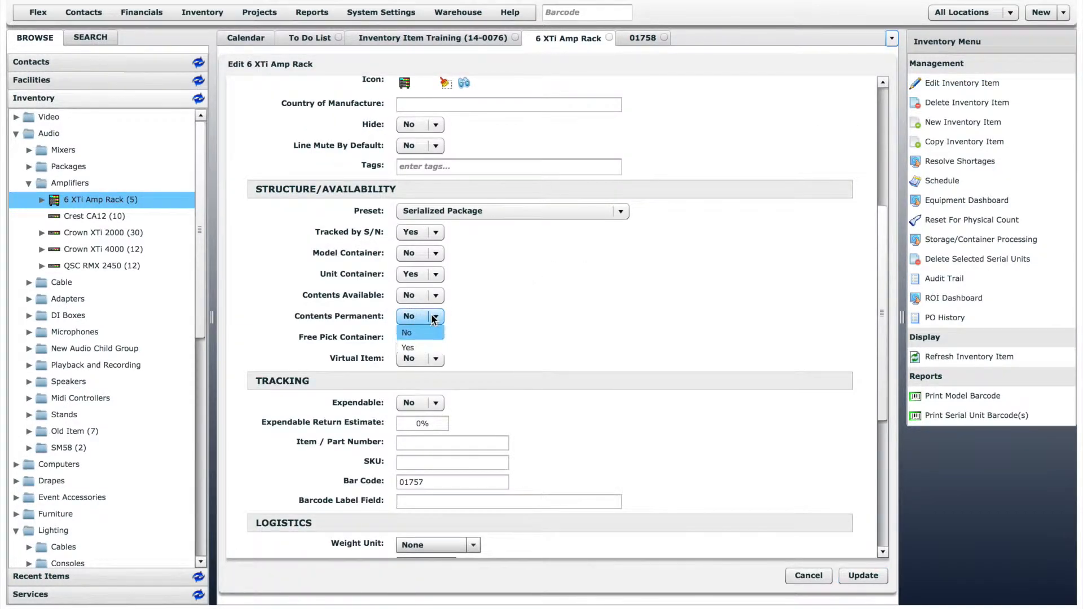
pyautogui.click(425, 350)
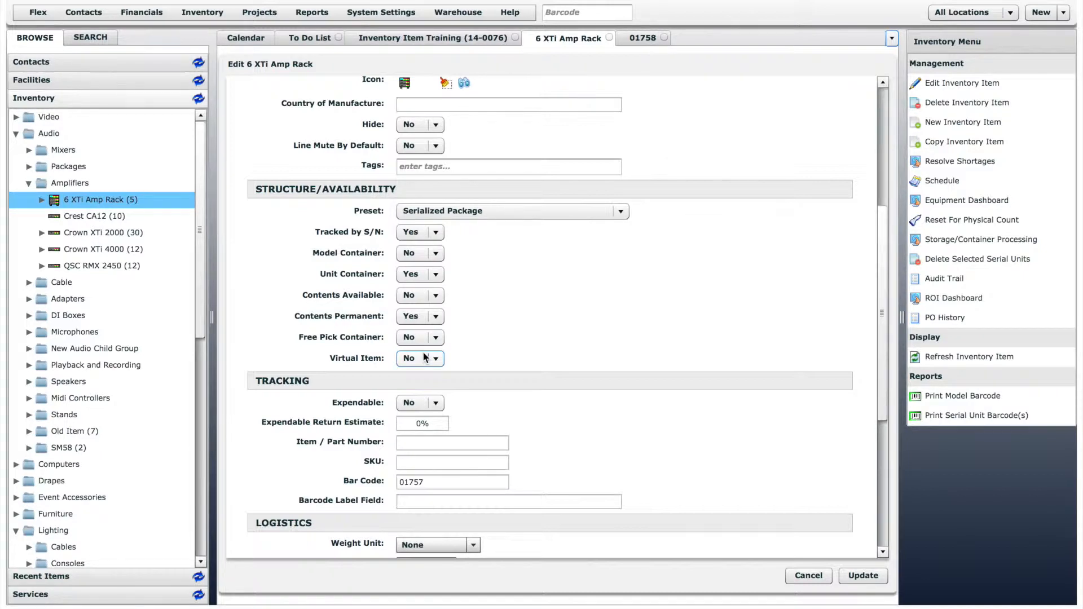
pyautogui.click(867, 576)
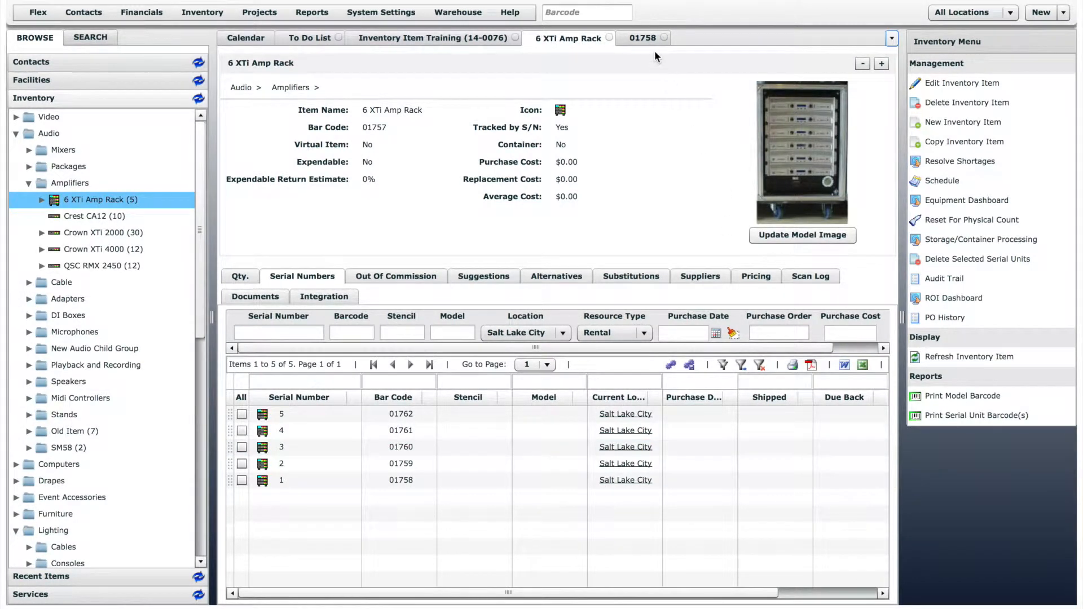
# - In the contents of unit 01758, add amplifiers 00663, 00654, 00658, 00661, 00660 and 00657 by barcode
pyautogui.click(643, 38)
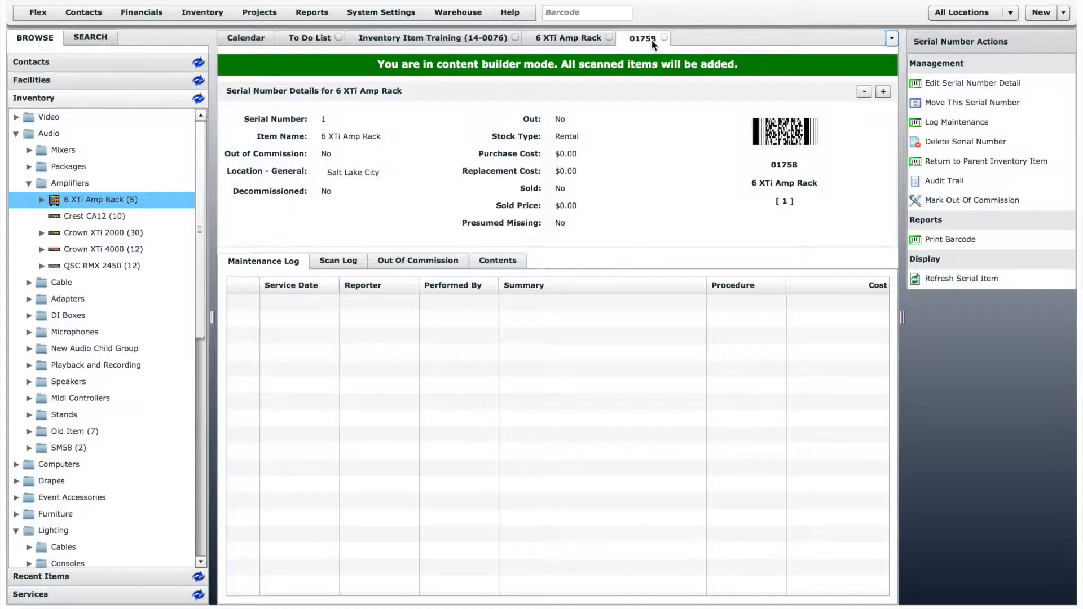
pyautogui.click(511, 263)
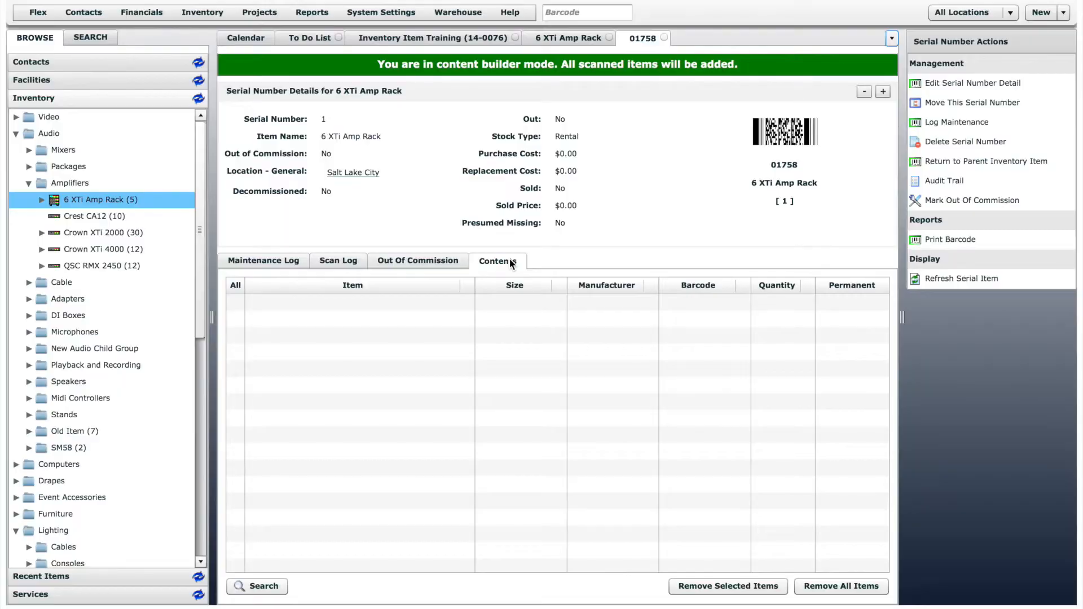
pyautogui.write('00663')
pyautogui.press('Return')
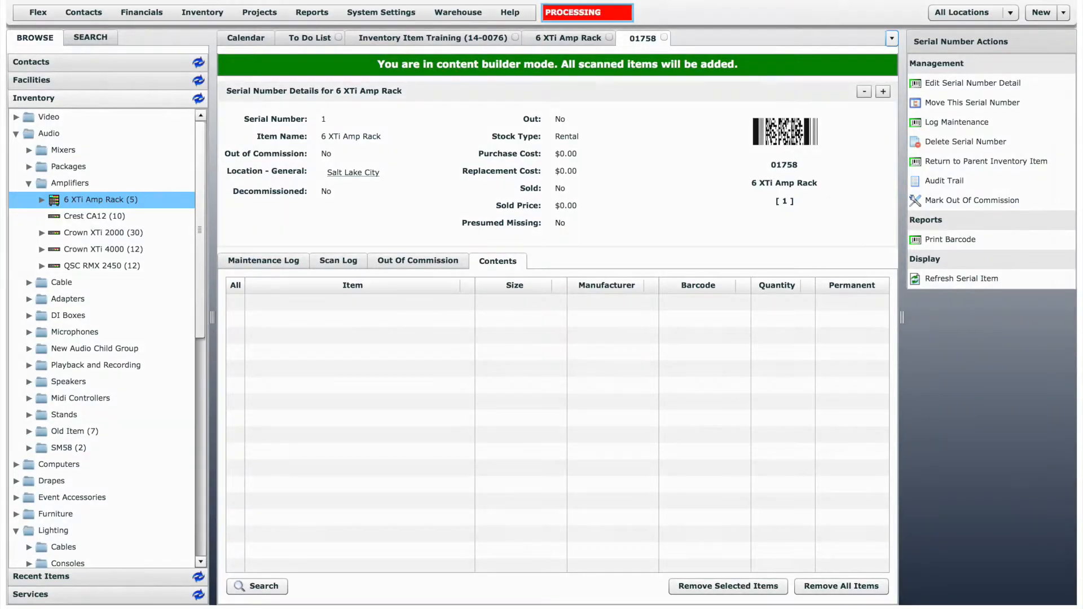
pyautogui.press('Return')
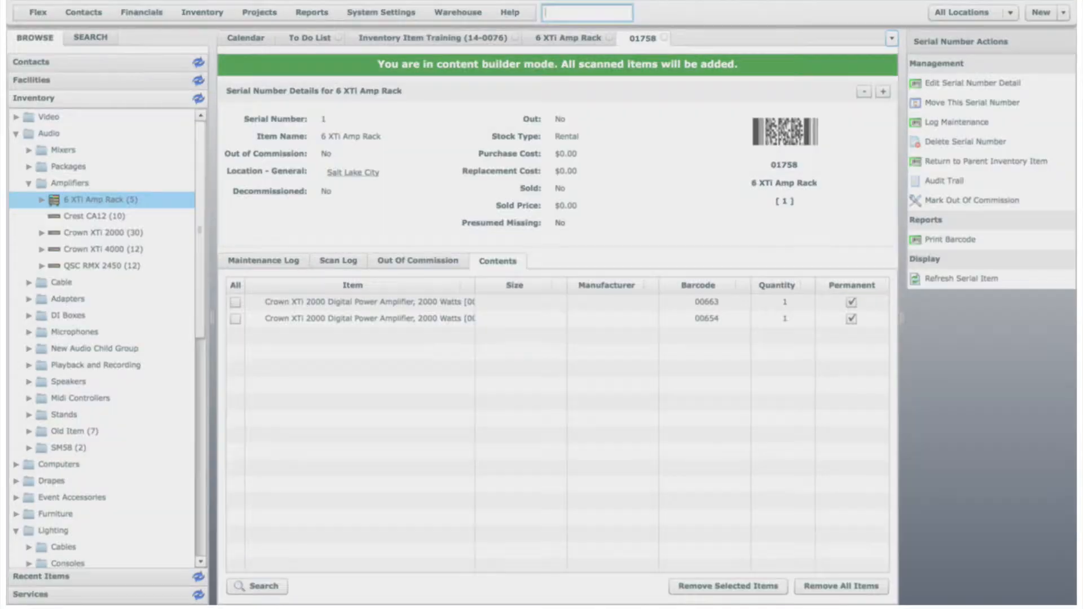
pyautogui.write('00658')
pyautogui.press('Return')
pyautogui.write('00661')
pyautogui.press('Return')
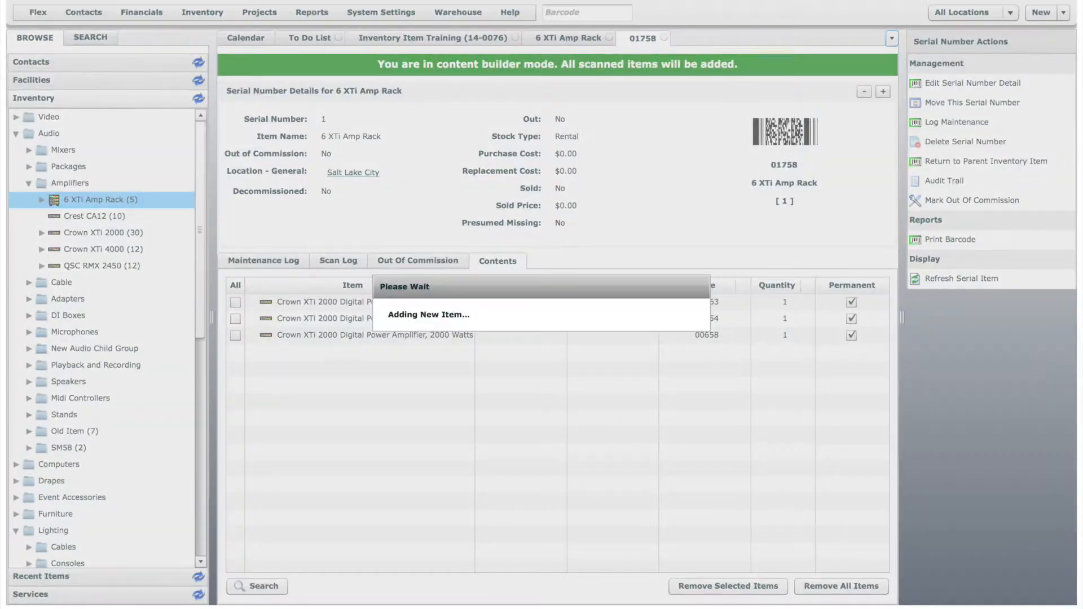
pyautogui.write('00660')
pyautogui.press('Return')
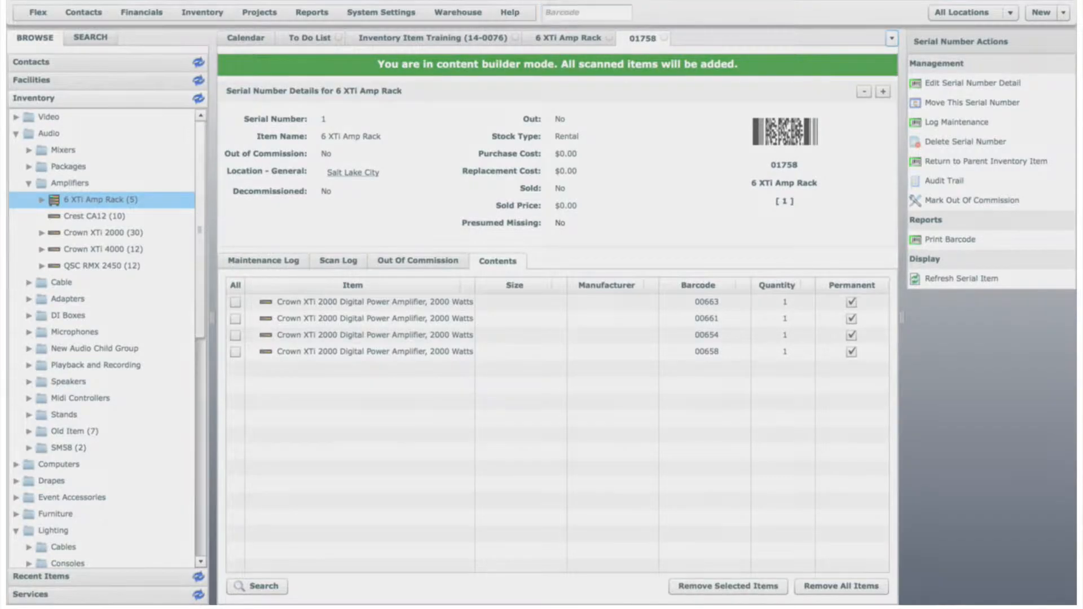
pyautogui.write('00657')
pyautogui.press('Return')
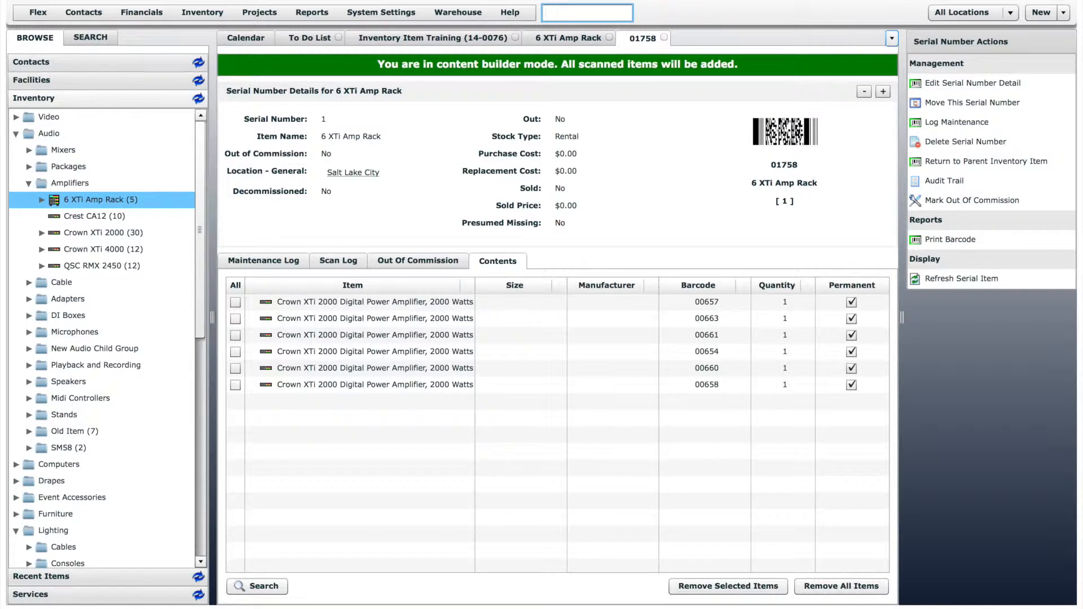
# - Refresh the Amplifiers inventory group to update its item quantities
pyautogui.click(397, 316)
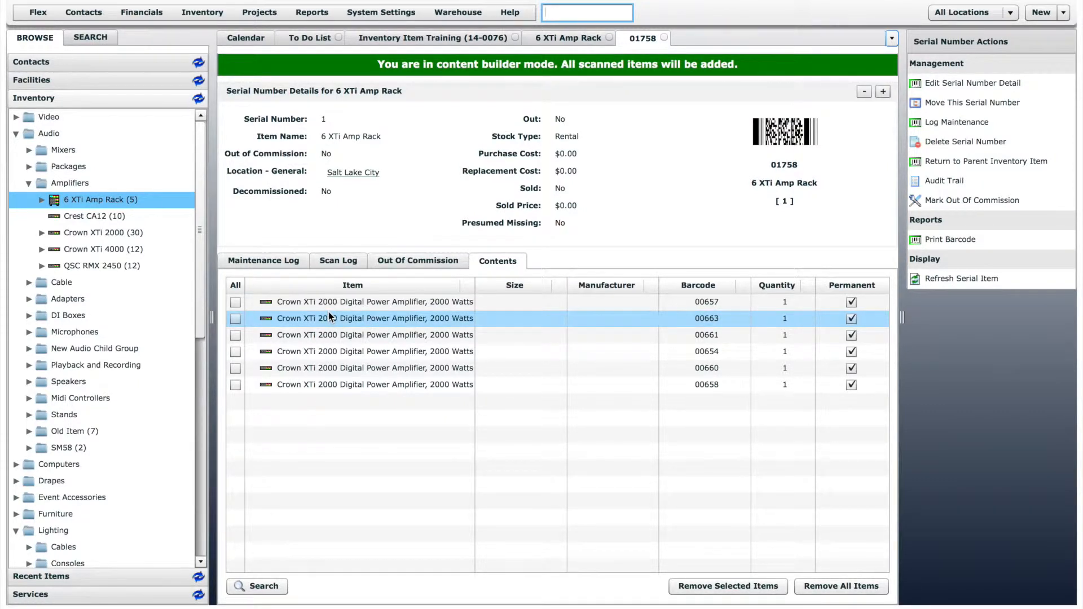
pyautogui.rightClick(65, 181)
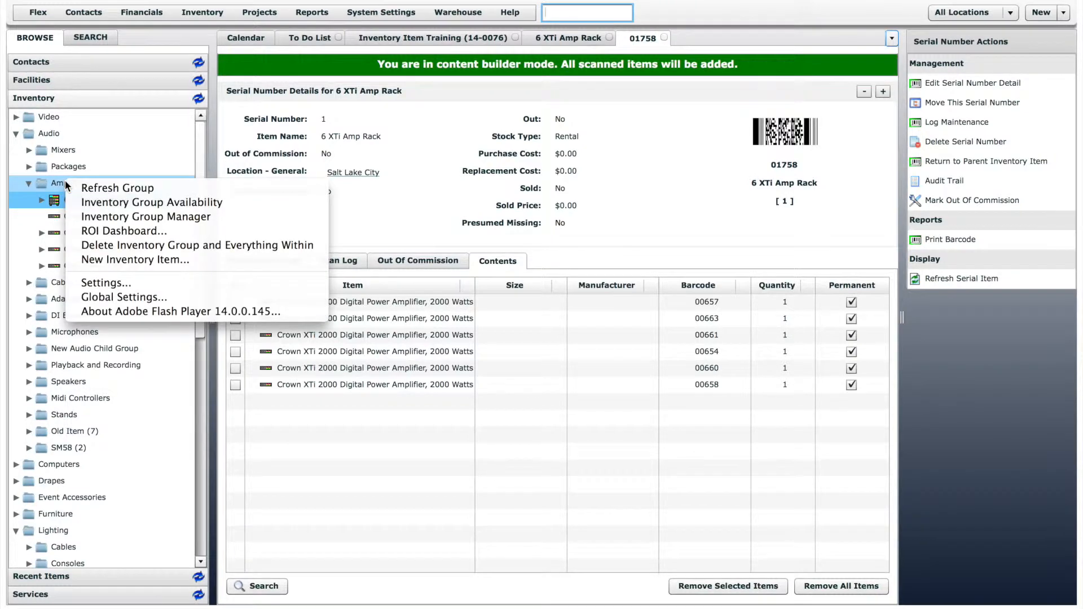
pyautogui.click(87, 187)
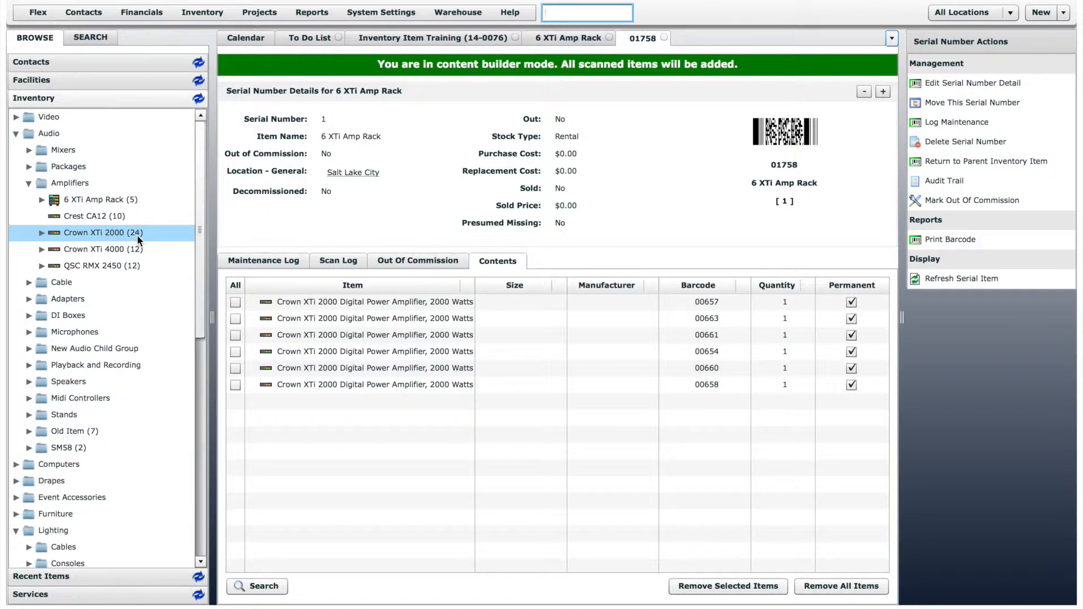
# - Open the Crown XTi 2000 item's serial numbers and examine the Container column for units assigned to the amp rack
pyautogui.doubleClick(107, 236)
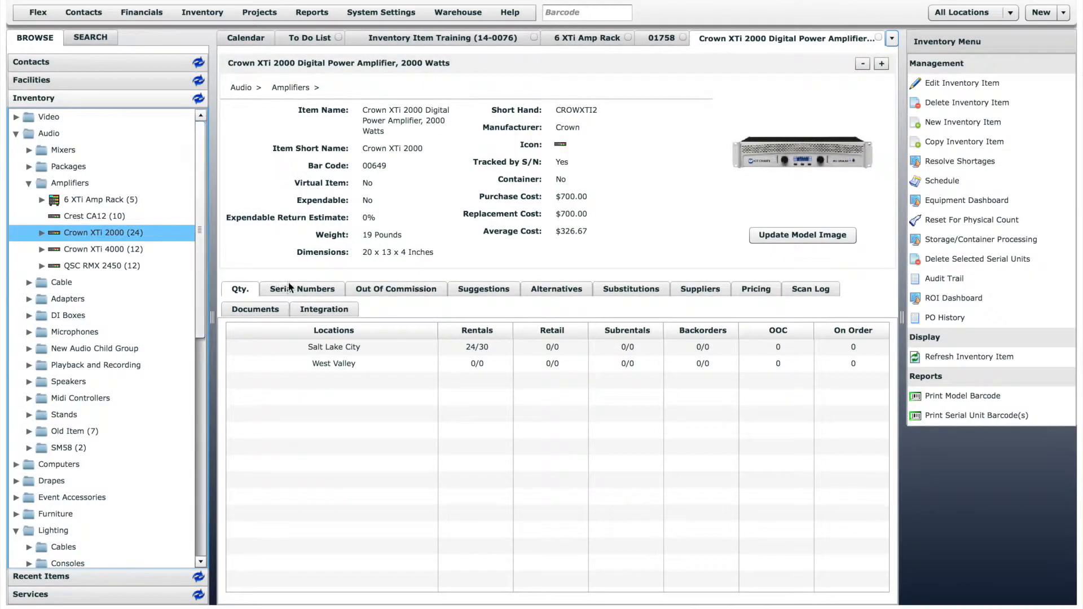
pyautogui.click(293, 288)
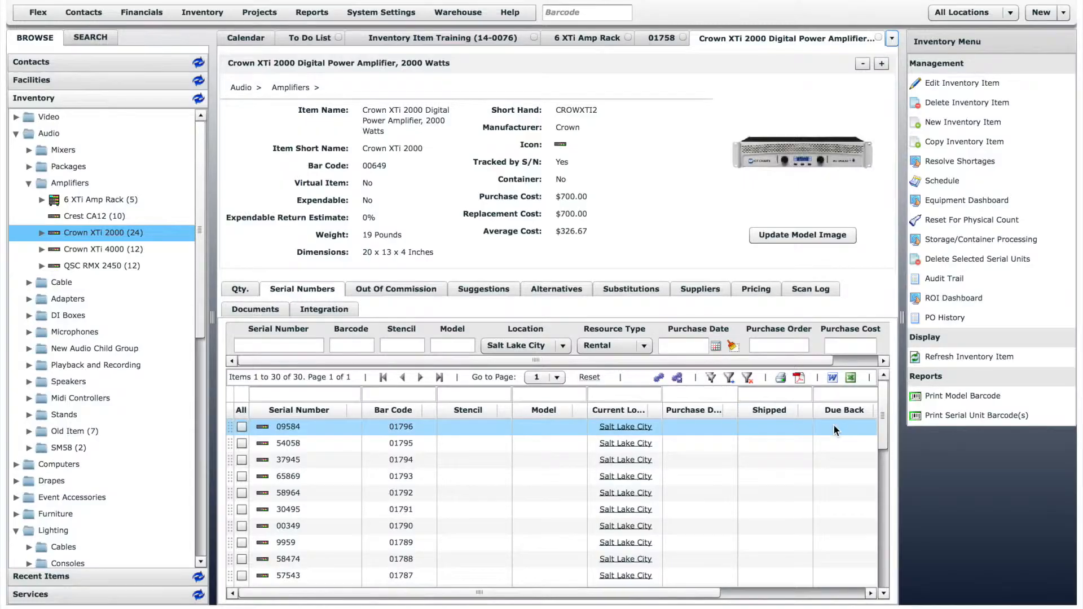
pyautogui.moveTo(883, 424); pyautogui.dragTo(880, 575)
pyautogui.moveTo(704, 592); pyautogui.dragTo(888, 536)
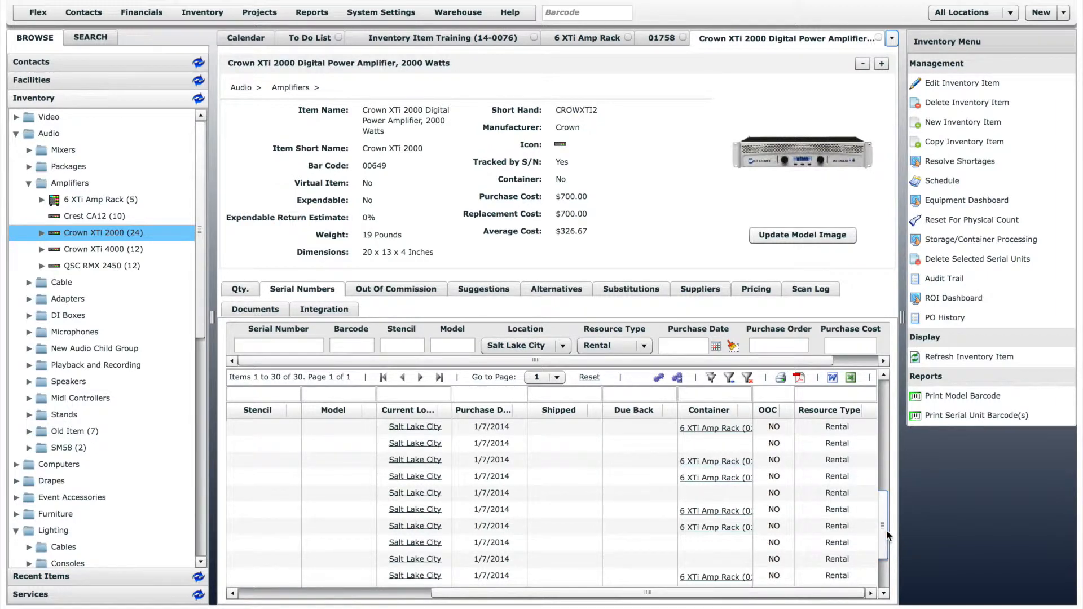
# - Add one 6 XTi Amp Rack to the Inventory Item Training (14-0076) quote
pyautogui.click(483, 41)
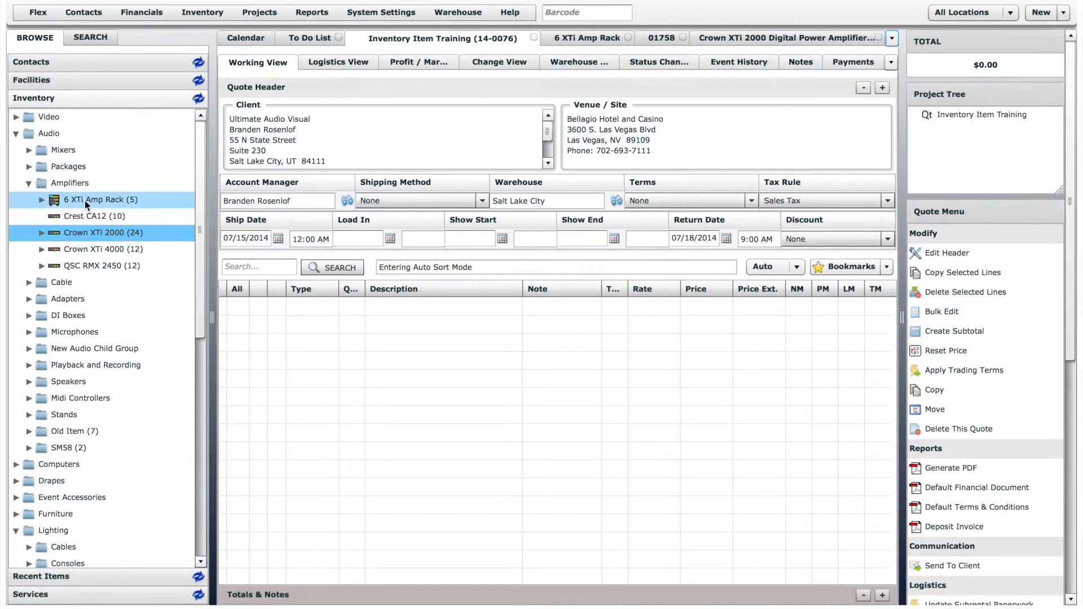
pyautogui.moveTo(83, 199); pyautogui.dragTo(370, 342)
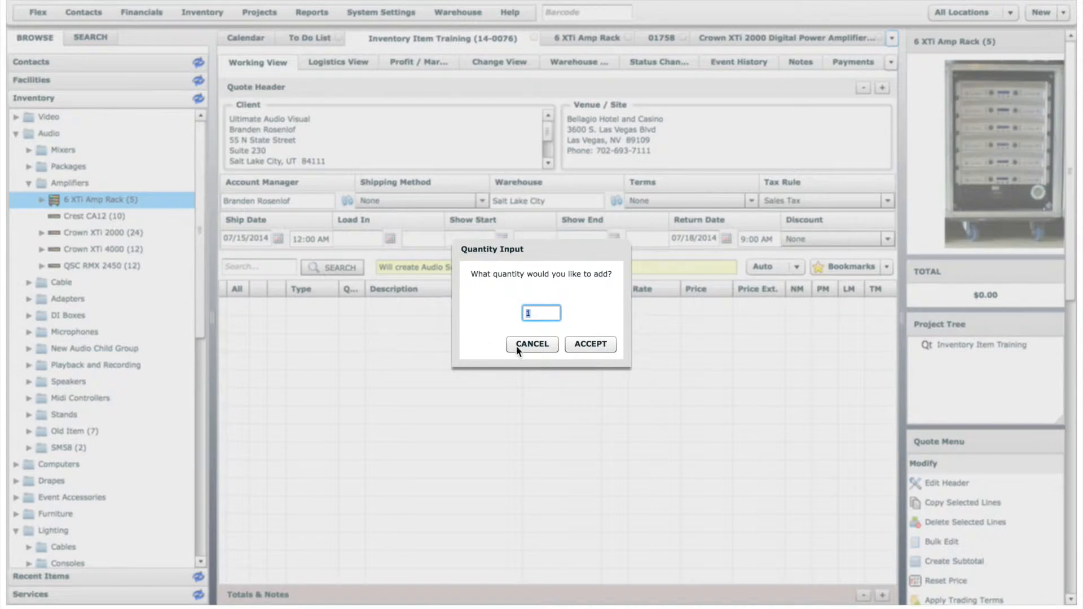
pyautogui.click(578, 342)
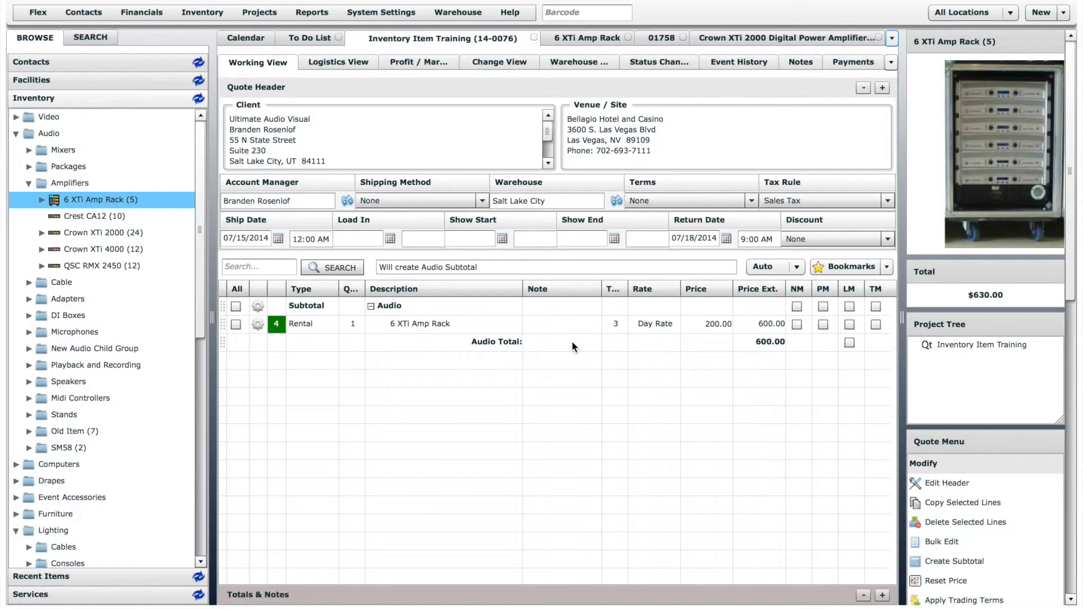
pyautogui.scroll(-10, 1072, 514)
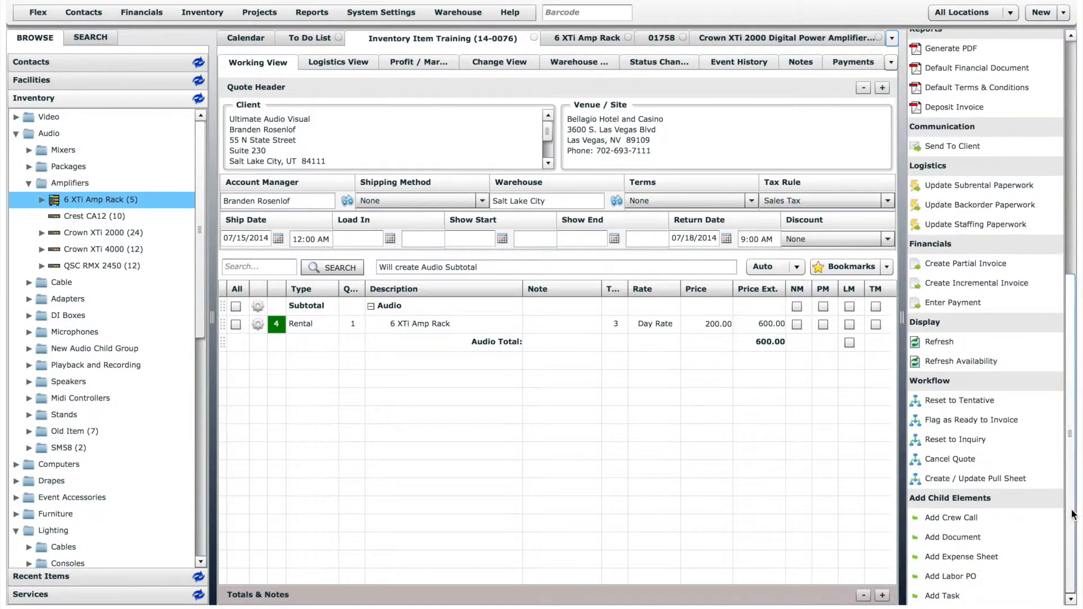
# - Create the pull sheet for the Inventory Item Training quote and open its prep screen
pyautogui.click(971, 477)
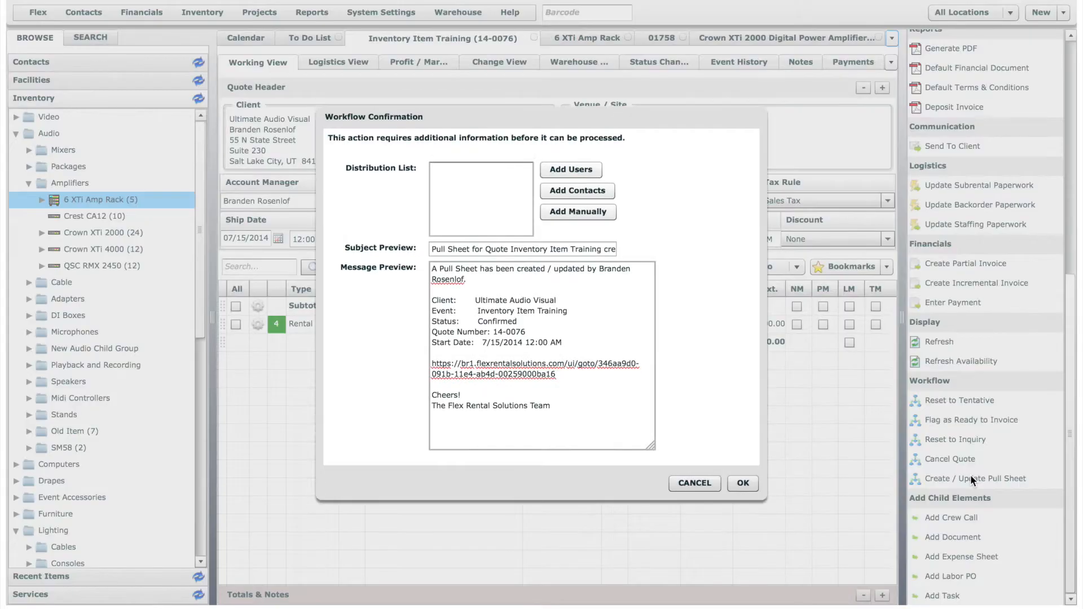
pyautogui.click(743, 483)
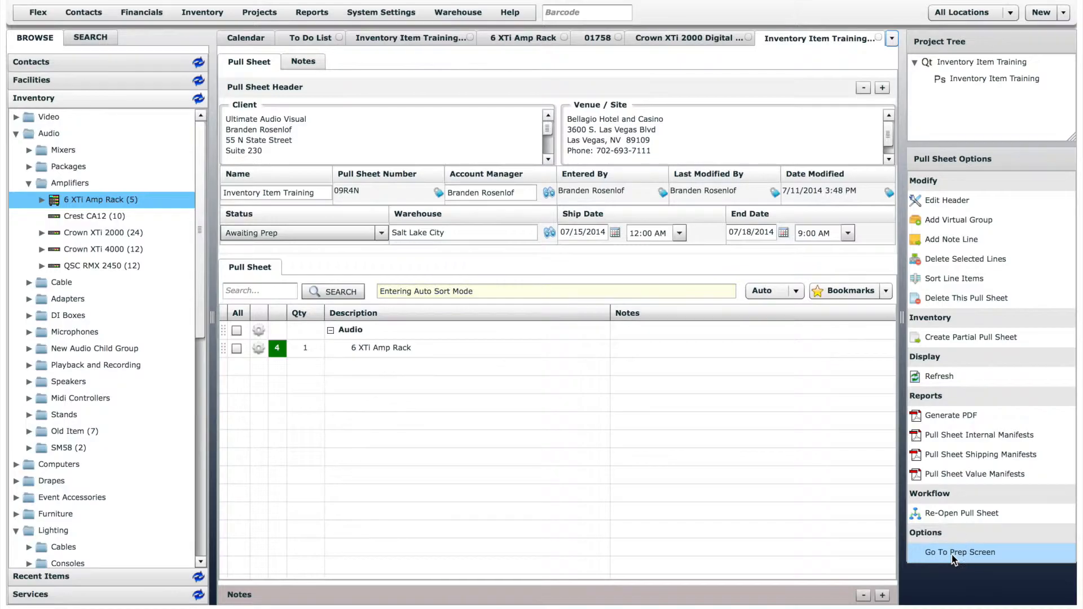
pyautogui.click(953, 553)
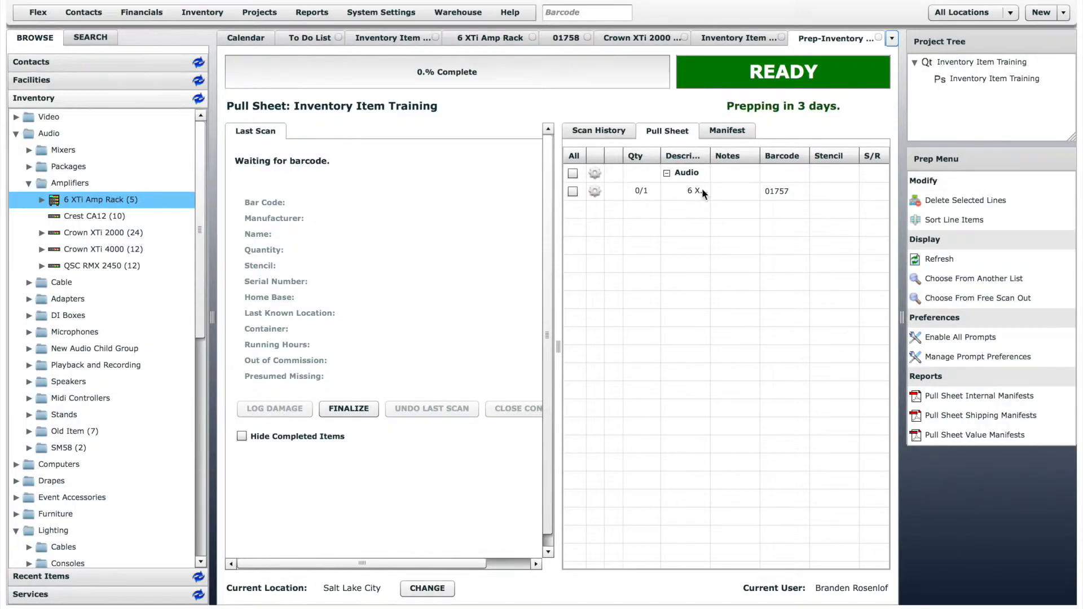
# - Widen the pull sheet's Description column, scan out the amp rack with barcode 01758 and finalize the prep
pyautogui.moveTo(710, 156); pyautogui.dragTo(763, 153)
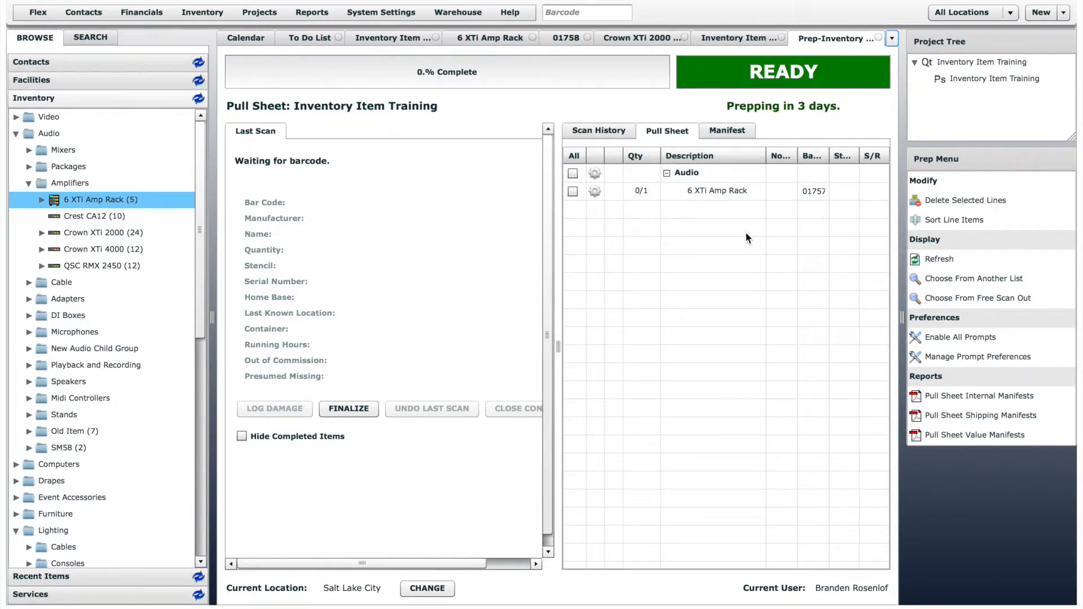
pyautogui.write('01758')
pyautogui.press('Return')
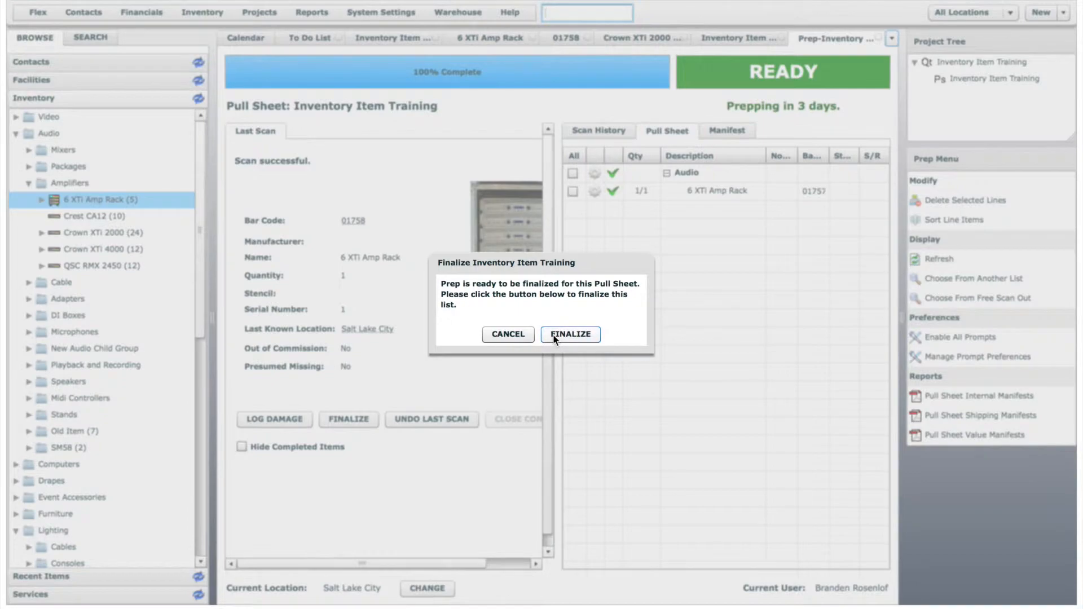
pyautogui.click(553, 334)
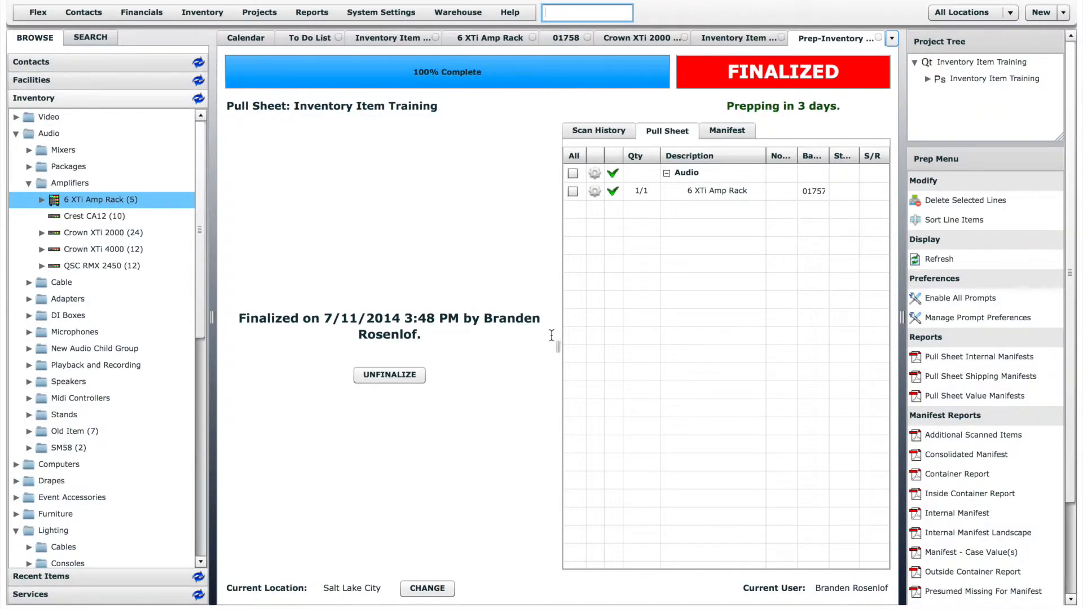
# - Check unit 01758's details, and examine the current location, shipped and due back dates of the Crown XTi 2000 serial units
pyautogui.click(573, 37)
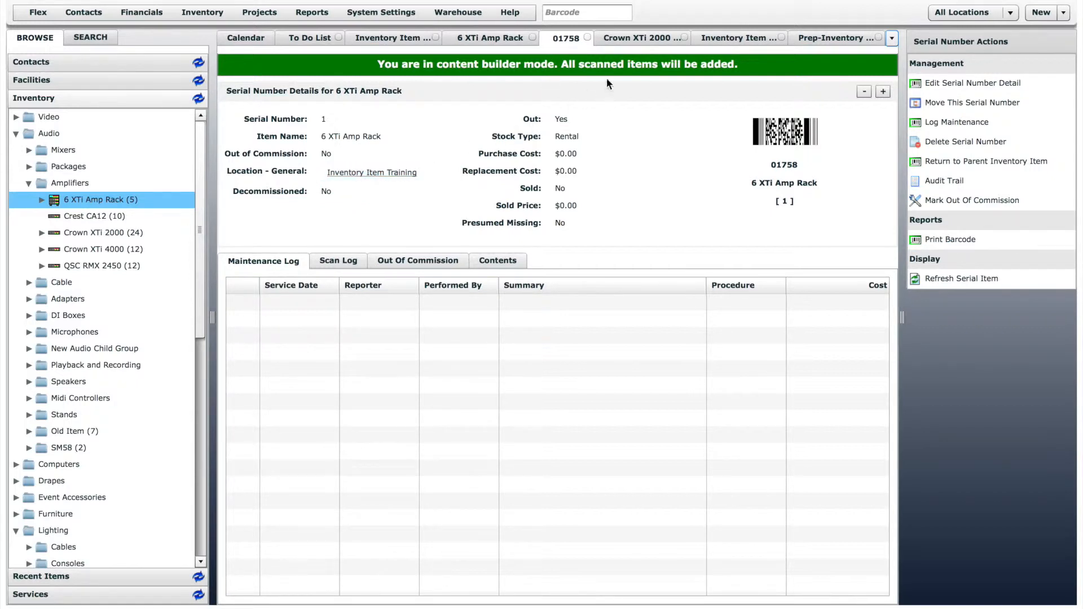
pyautogui.click(645, 40)
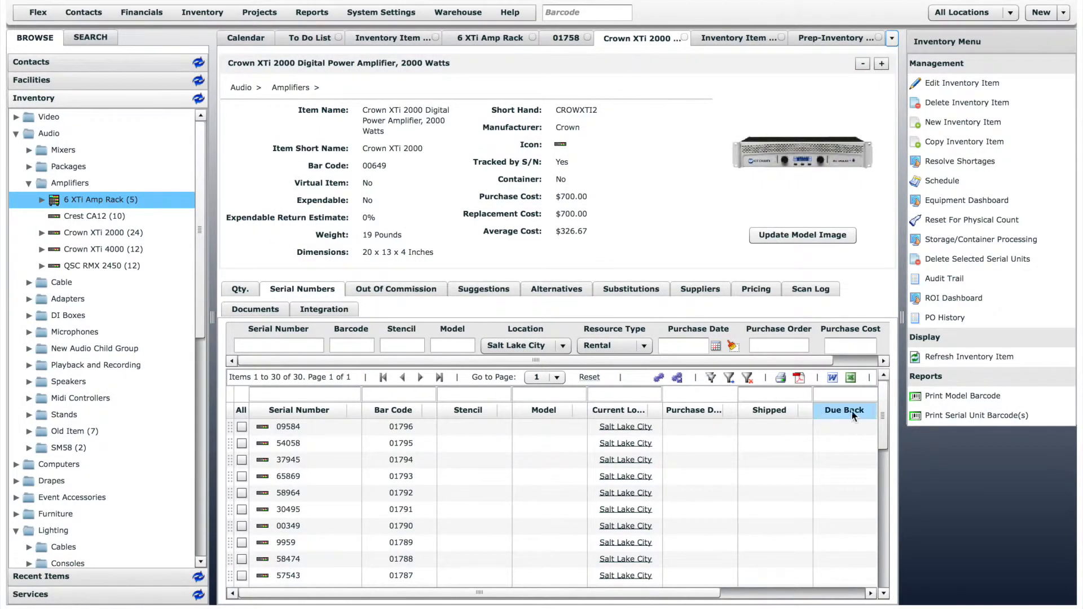
pyautogui.moveTo(884, 440); pyautogui.dragTo(885, 508)
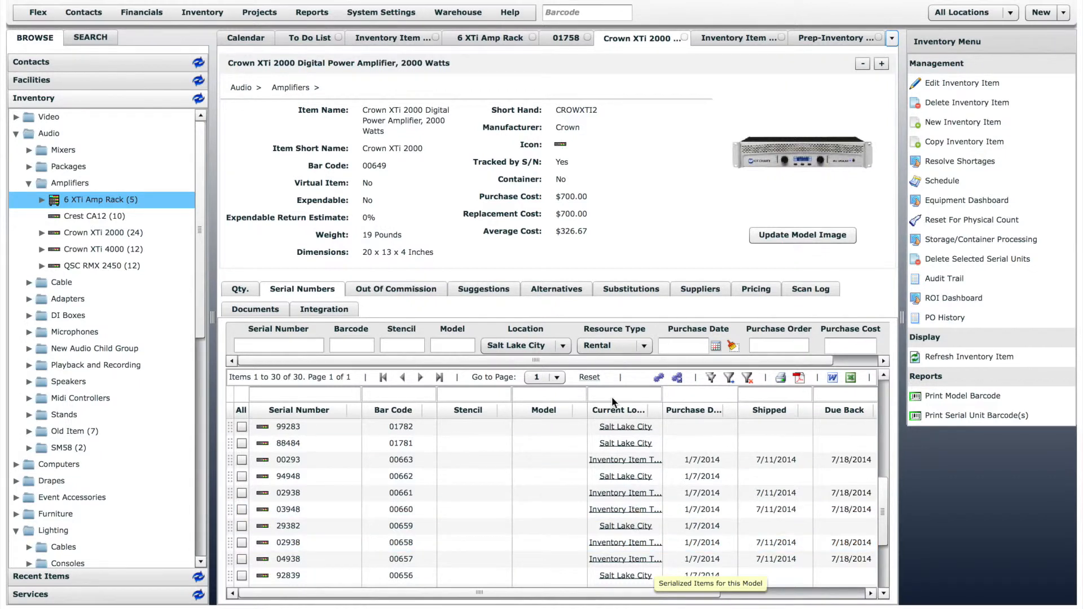
# - Open the Inventory Item Training manifest for return from the warehouse's return manifest list
pyautogui.click(458, 12)
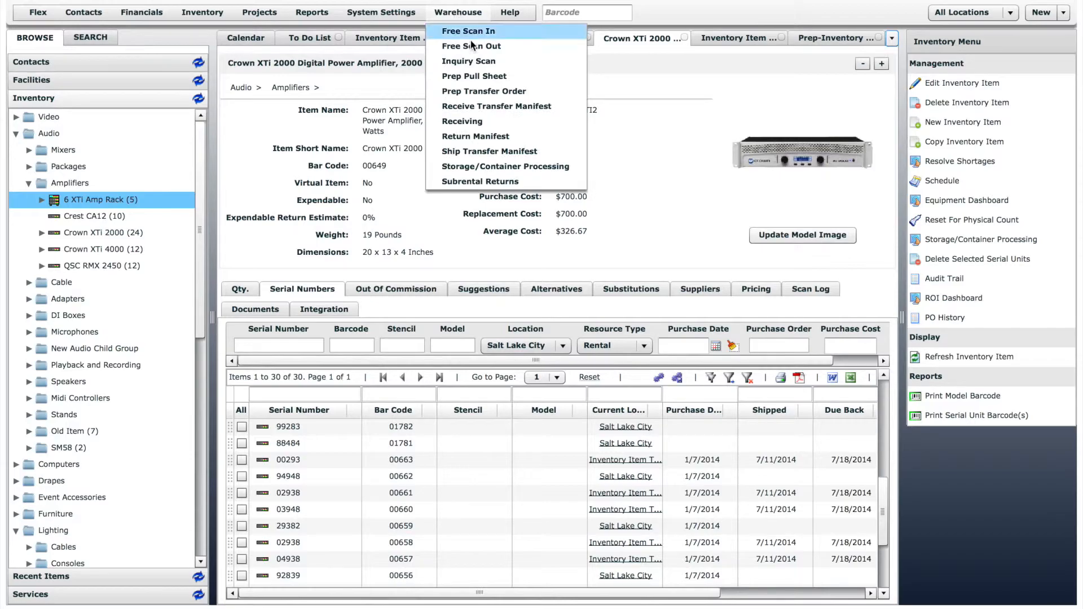
pyautogui.click(485, 136)
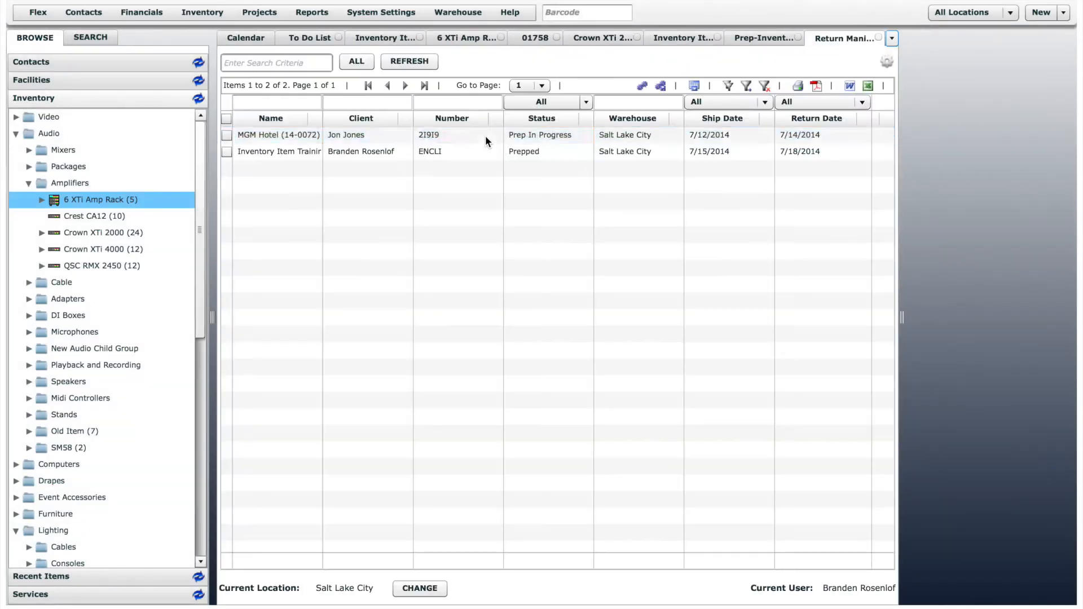
pyautogui.click(281, 154)
pyautogui.doubleClick(281, 153)
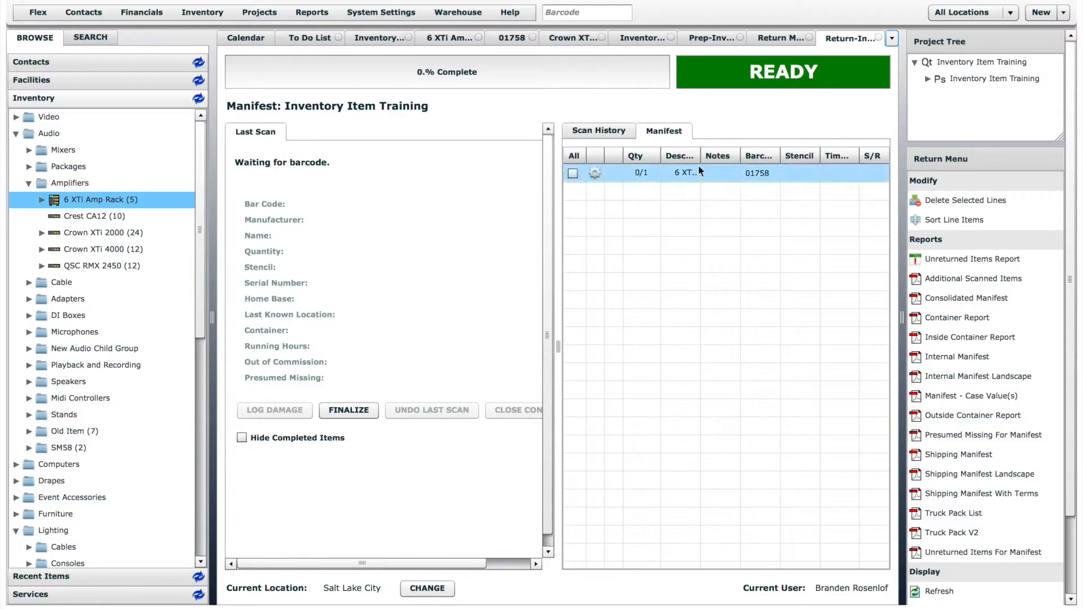
# - Widen the manifest's Description column, scan in the amp rack with barcode 01758 and finalize the return
pyautogui.moveTo(701, 154); pyautogui.dragTo(748, 154)
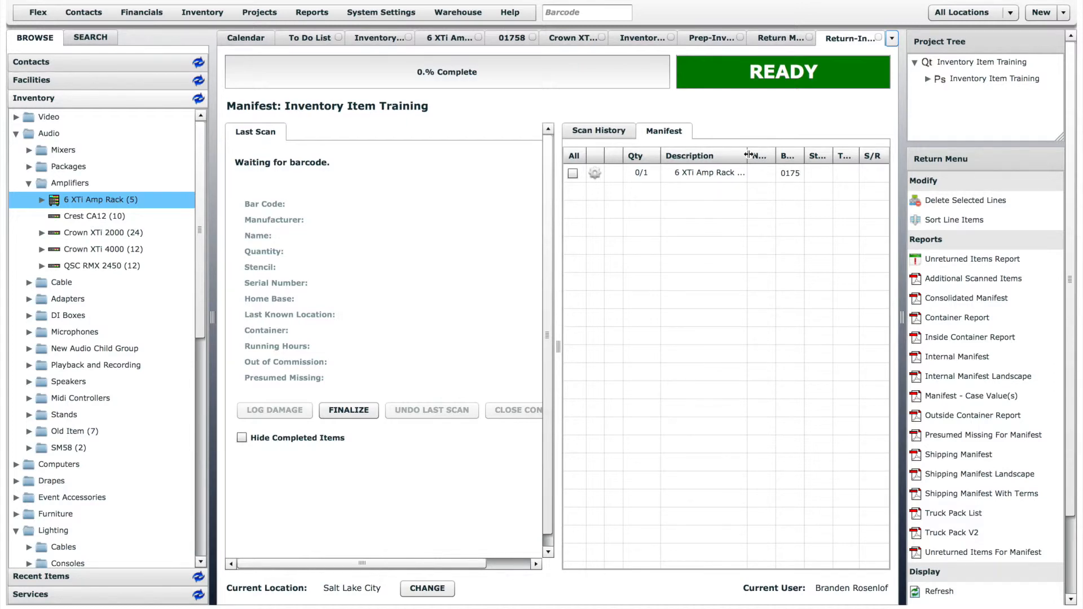
pyautogui.write('01758')
pyautogui.press('Return')
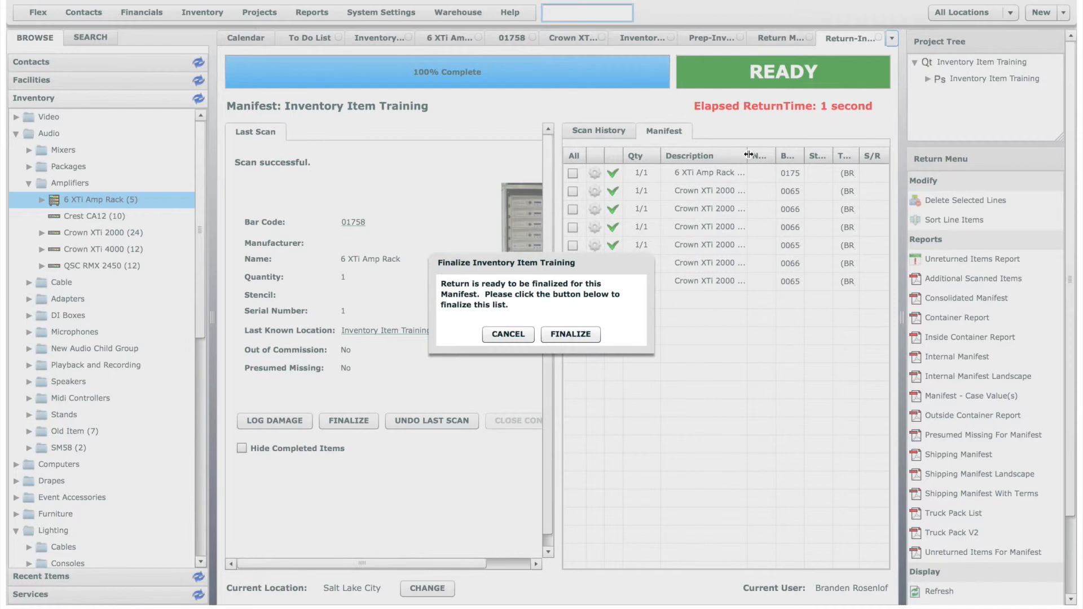
pyautogui.click(572, 334)
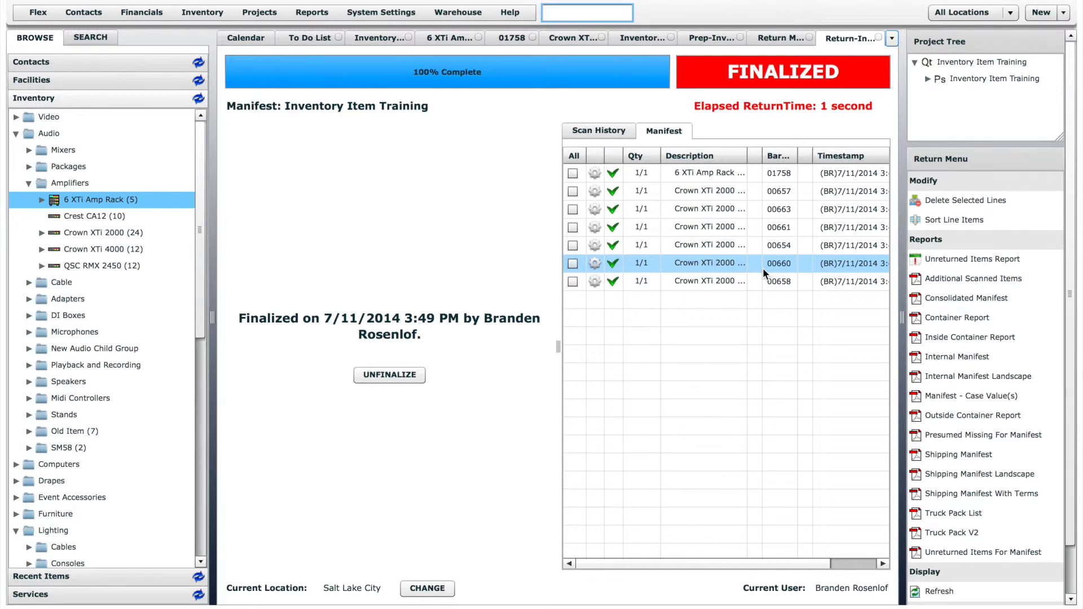
# - Examine the Current Location and Container columns of the Crown XTi 2000 serial units after the rack's return
pyautogui.click(576, 34)
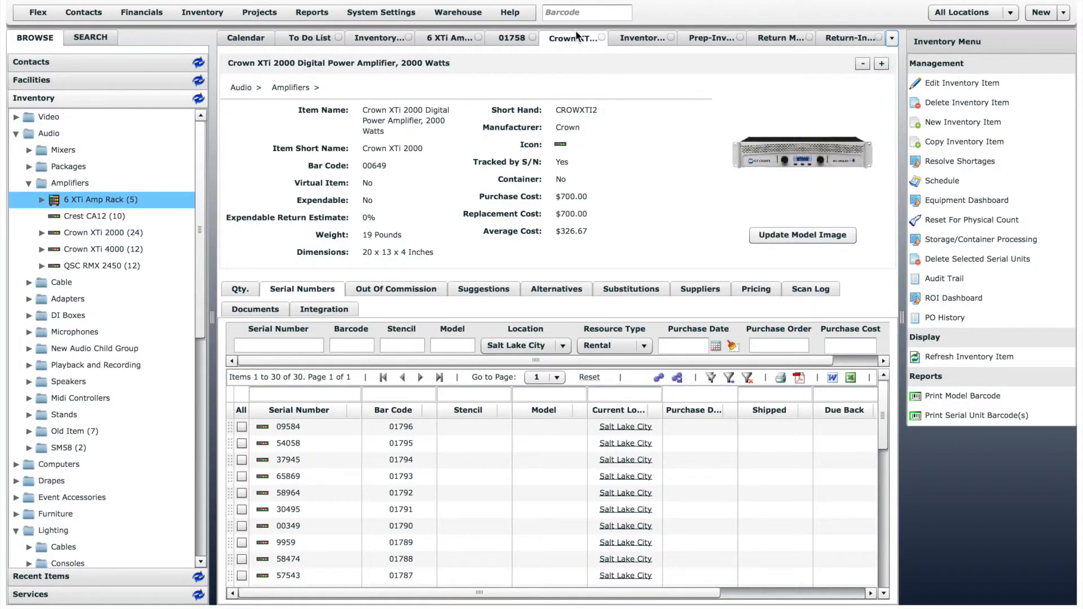
pyautogui.moveTo(885, 437); pyautogui.dragTo(886, 562)
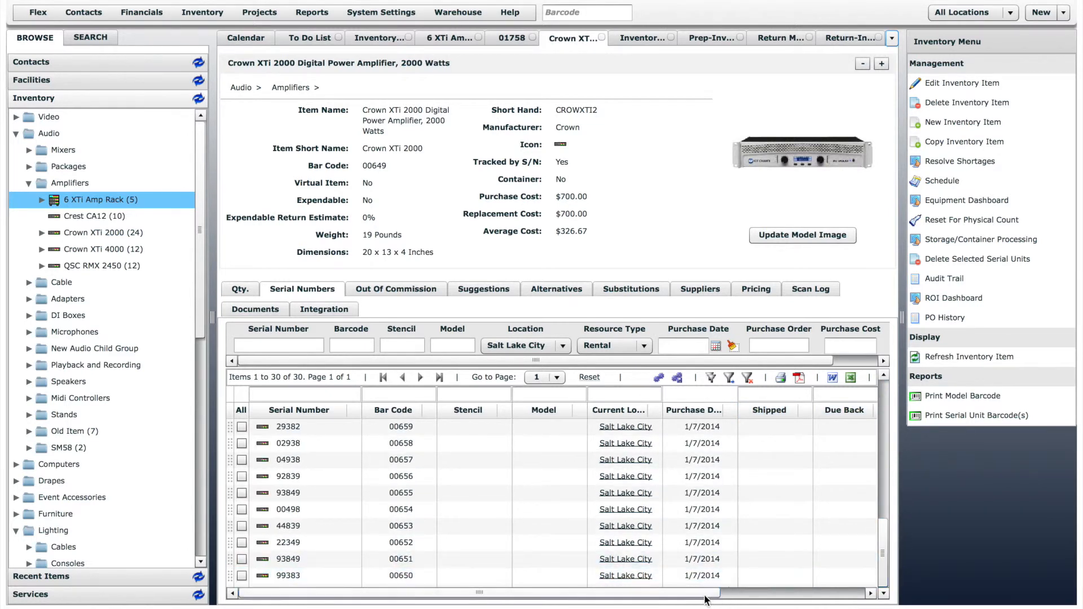
pyautogui.moveTo(709, 592); pyautogui.dragTo(849, 595)
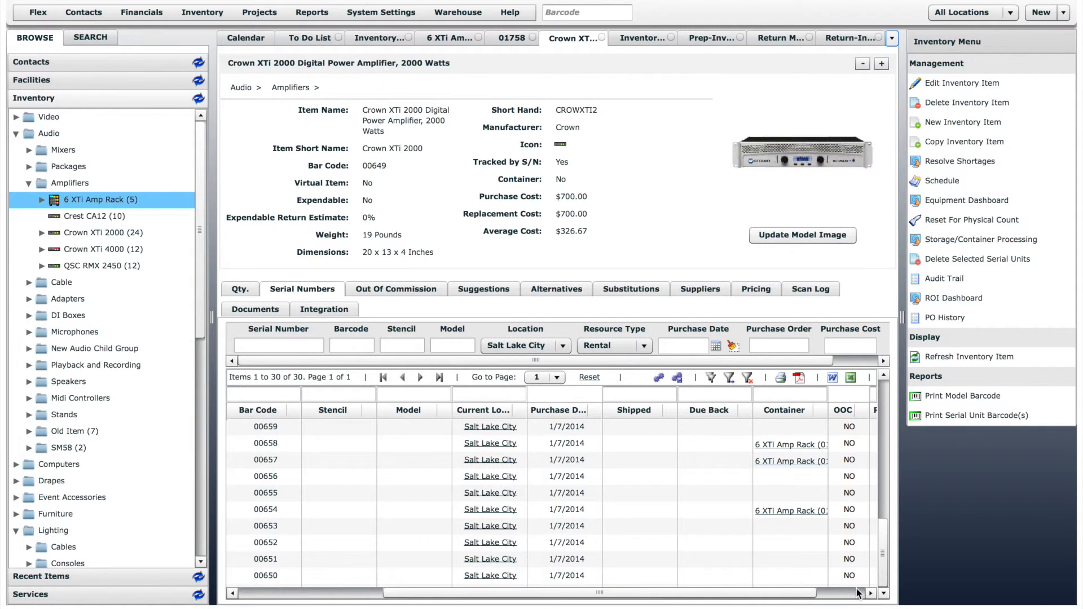
pyautogui.moveTo(883, 555)
pyautogui.mouseDown()
pyautogui.moveTo(885, 520)
pyautogui.moveTo(888, 536)
pyautogui.mouseUp()
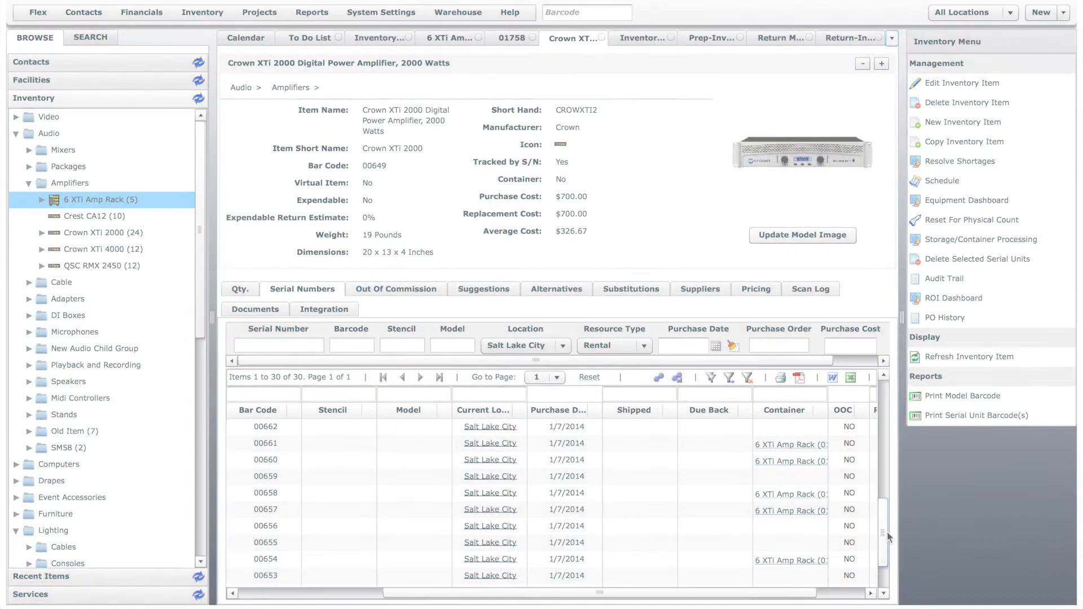